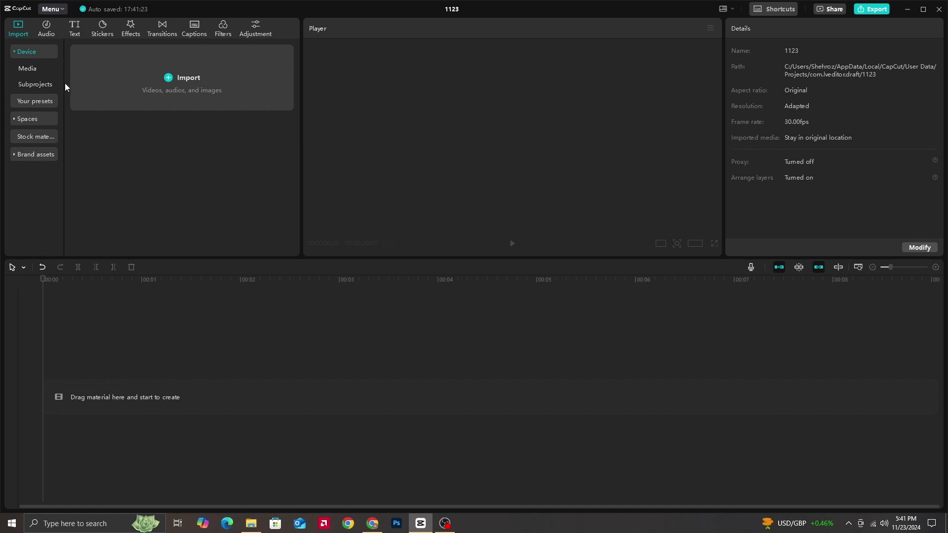
# Step: Import the 4962731 MP4 video clip from the device into the project's media library
pyautogui.click(169, 81)
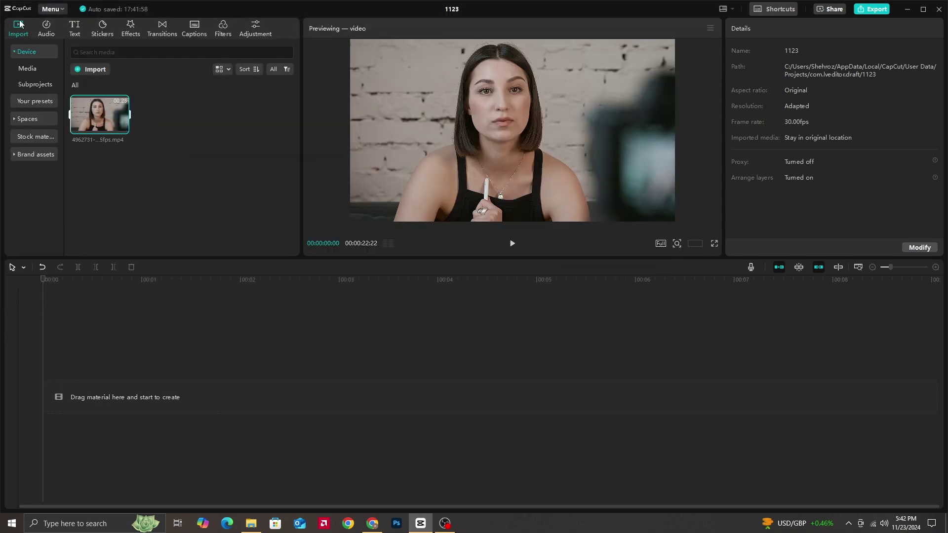
pyautogui.click(45, 54)
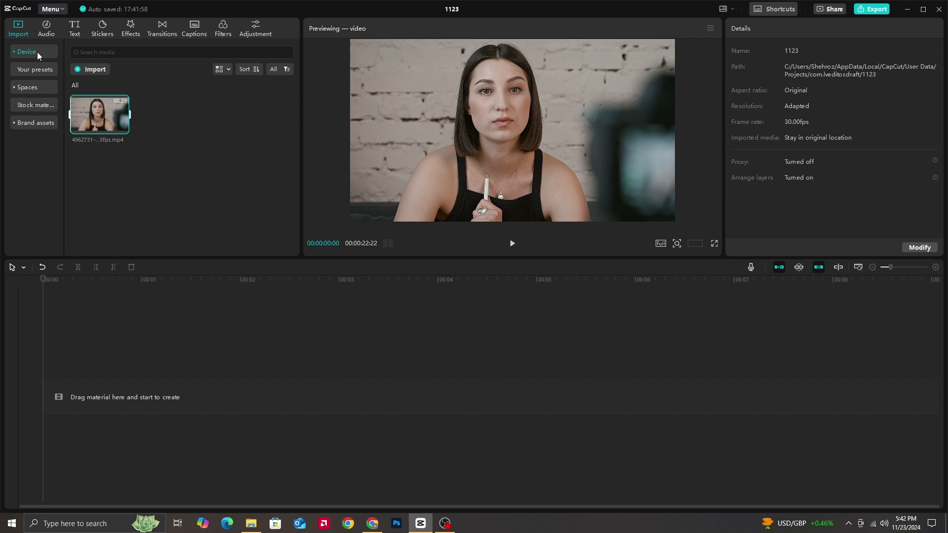
pyautogui.click(37, 53)
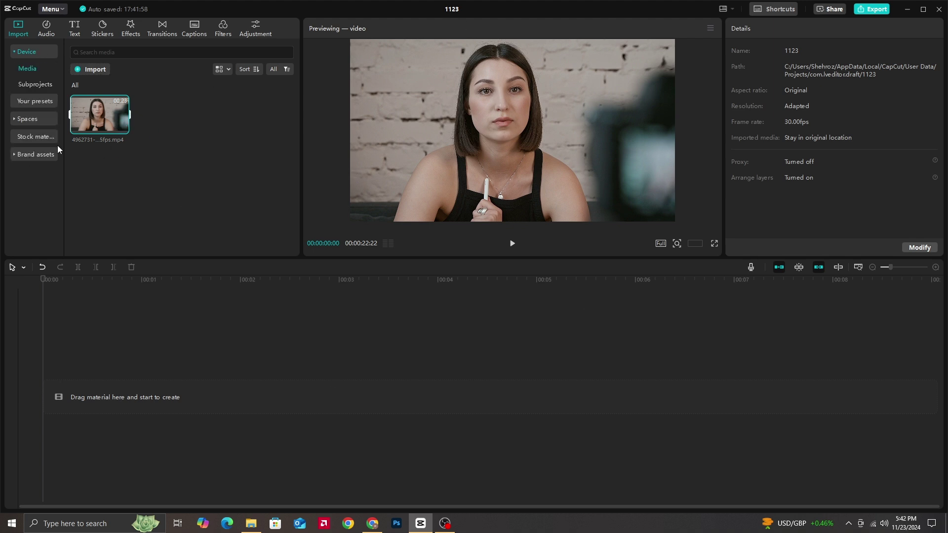
# Step: Browse the Black Friday tracks and the list of categories in the music library
pyautogui.click(44, 26)
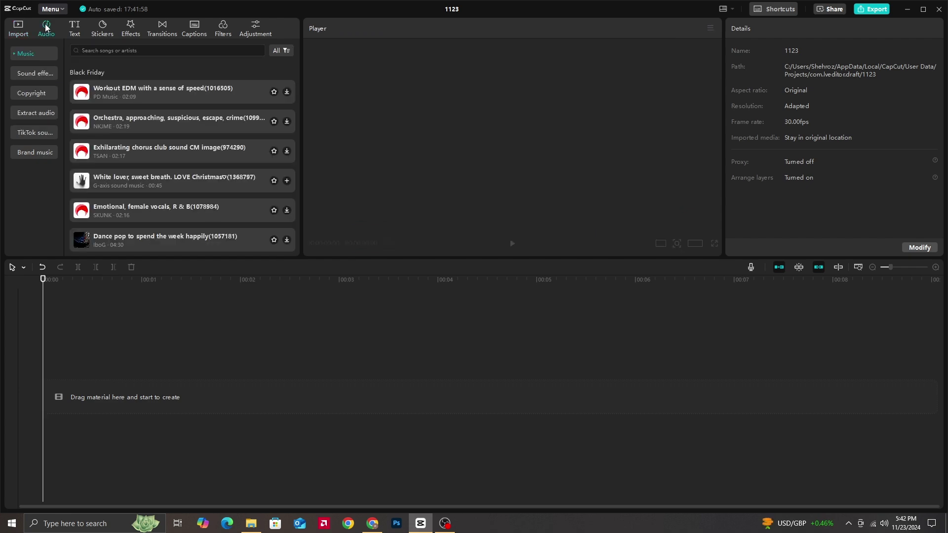
pyautogui.scroll(-1, 159, 159)
pyautogui.scroll(1, 170, 155)
pyautogui.scroll(-3, 171, 155)
pyautogui.scroll(1, 170, 155)
pyautogui.scroll(-1, 153, 133)
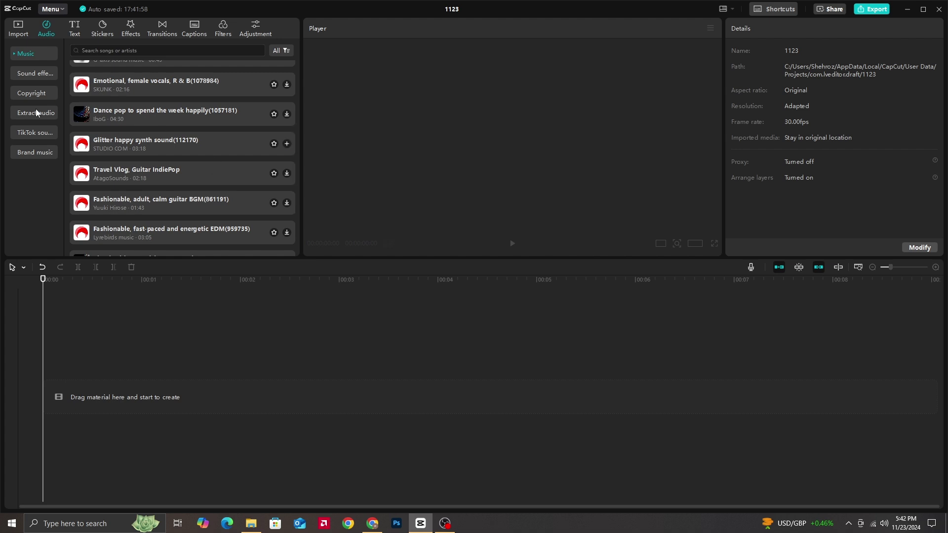
pyautogui.click(24, 54)
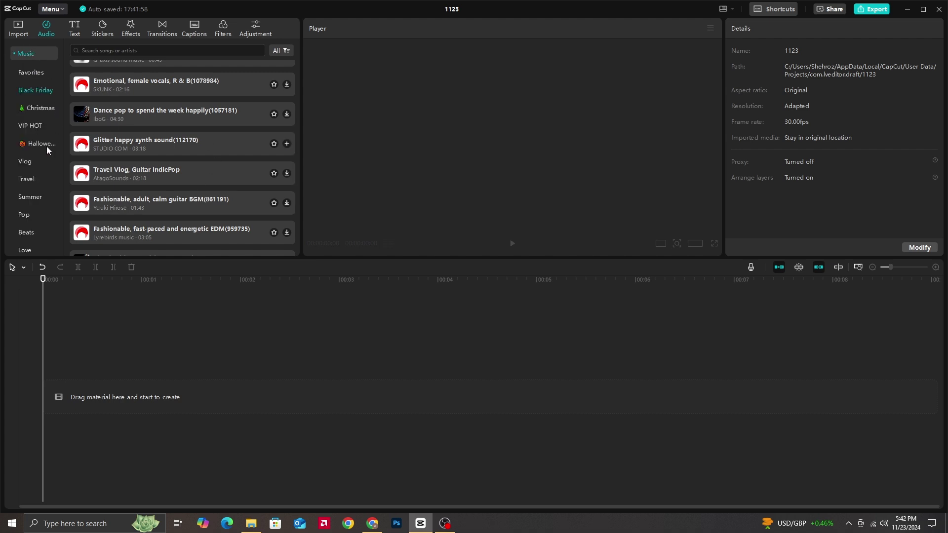
pyautogui.scroll(-3, 39, 135)
pyautogui.scroll(2, 37, 130)
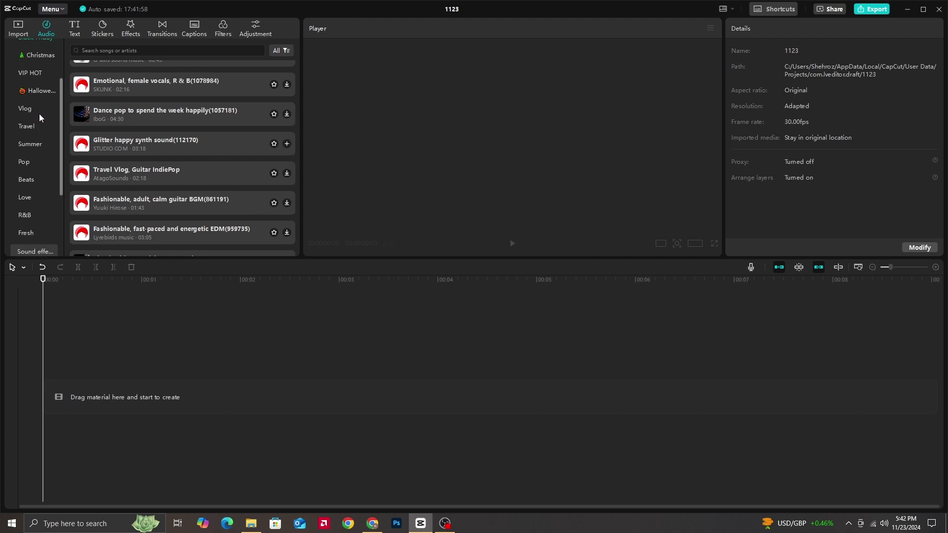
pyautogui.scroll(2, 41, 148)
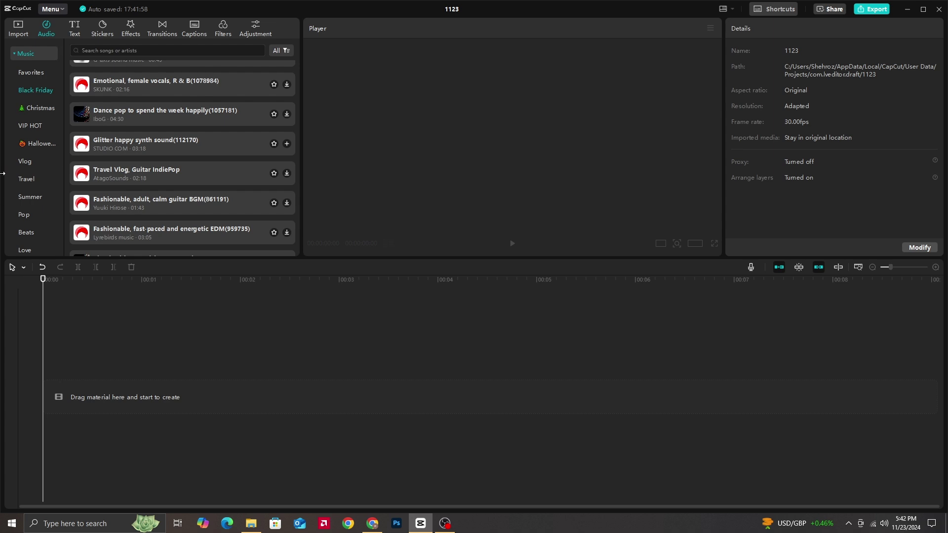
pyautogui.click(28, 53)
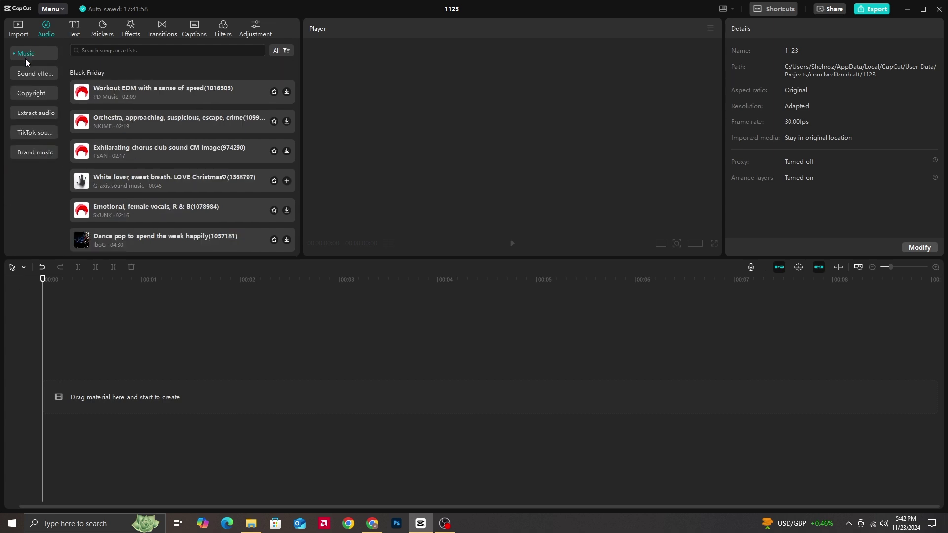
# Step: Browse the Halloween and Favorites sound effects and the list of sound effect categories
pyautogui.click(39, 77)
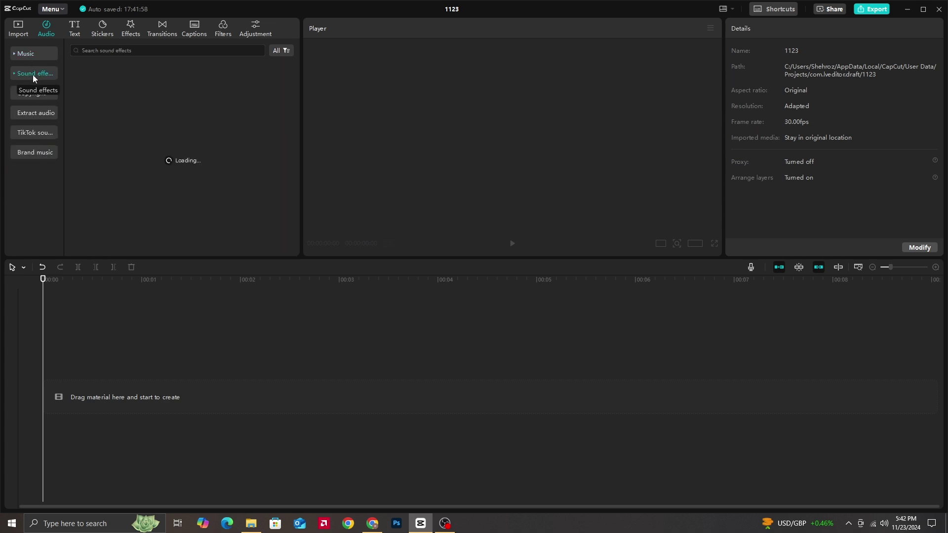
pyautogui.scroll(-1, 134, 91)
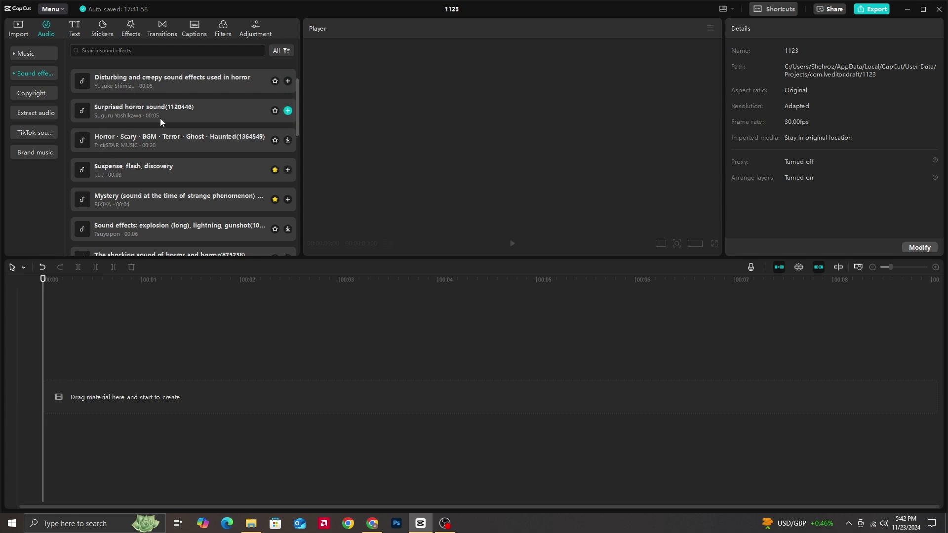
pyautogui.scroll(-1, 185, 151)
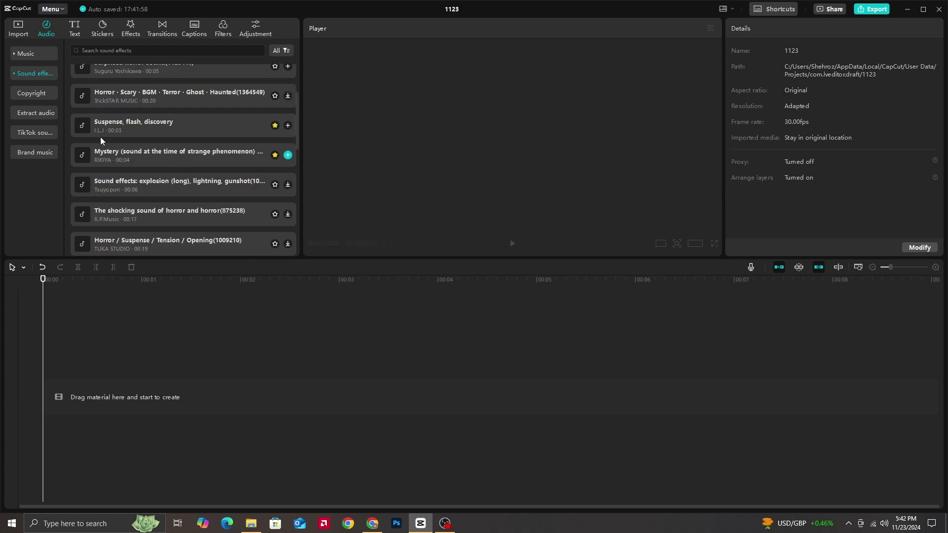
pyautogui.click(19, 77)
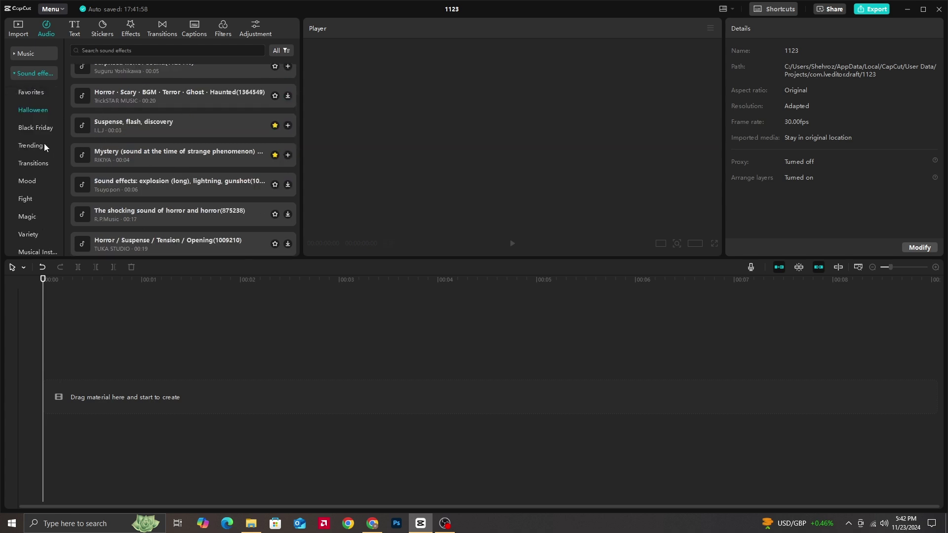
pyautogui.scroll(-3, 43, 143)
pyautogui.scroll(6, 124, 151)
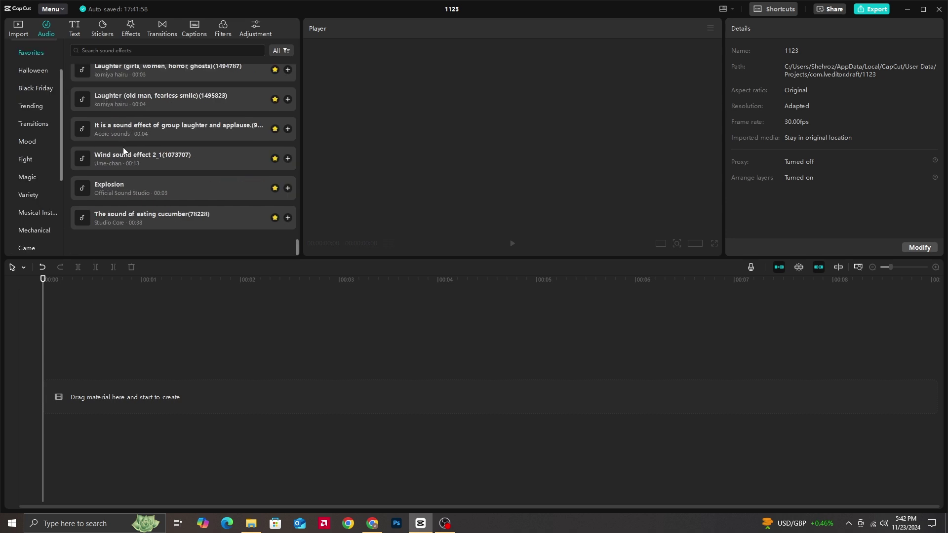
pyautogui.scroll(-4, 131, 153)
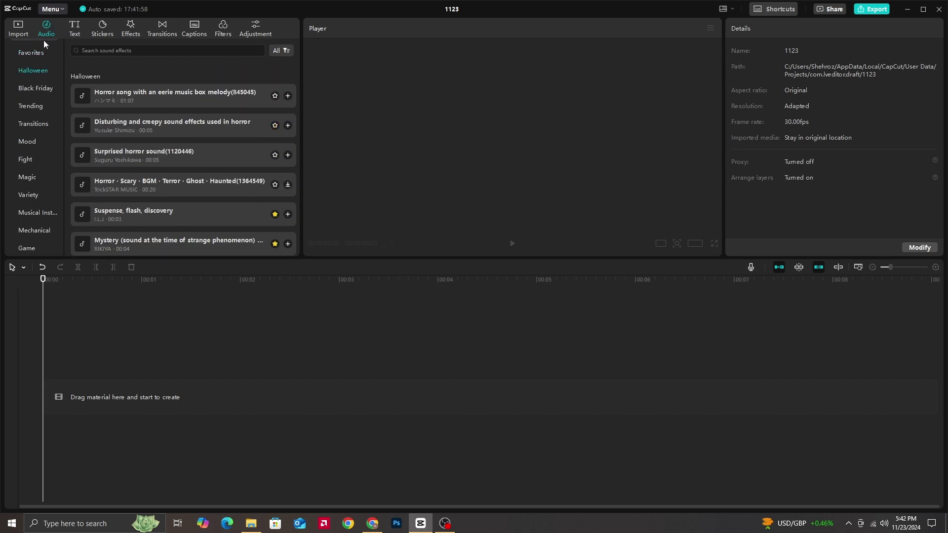
pyautogui.scroll(2, 34, 61)
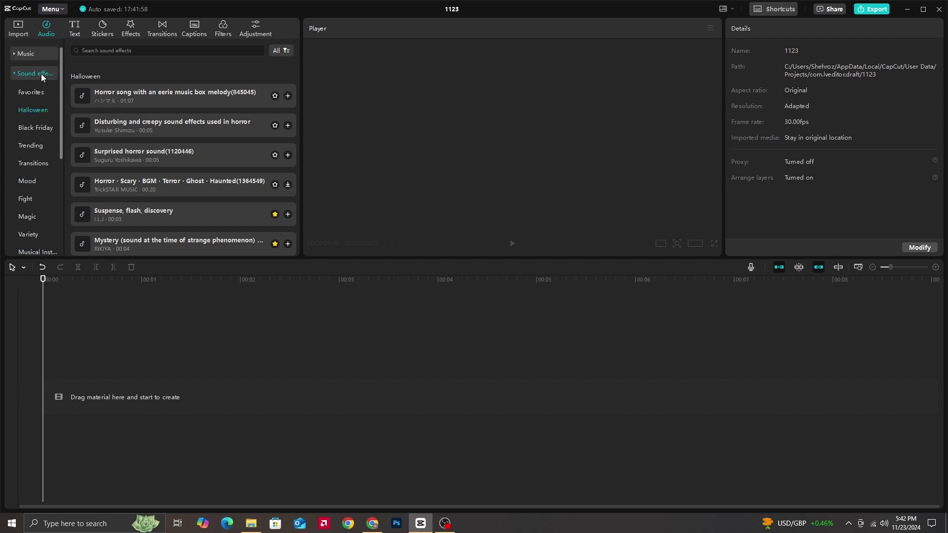
pyautogui.click(32, 72)
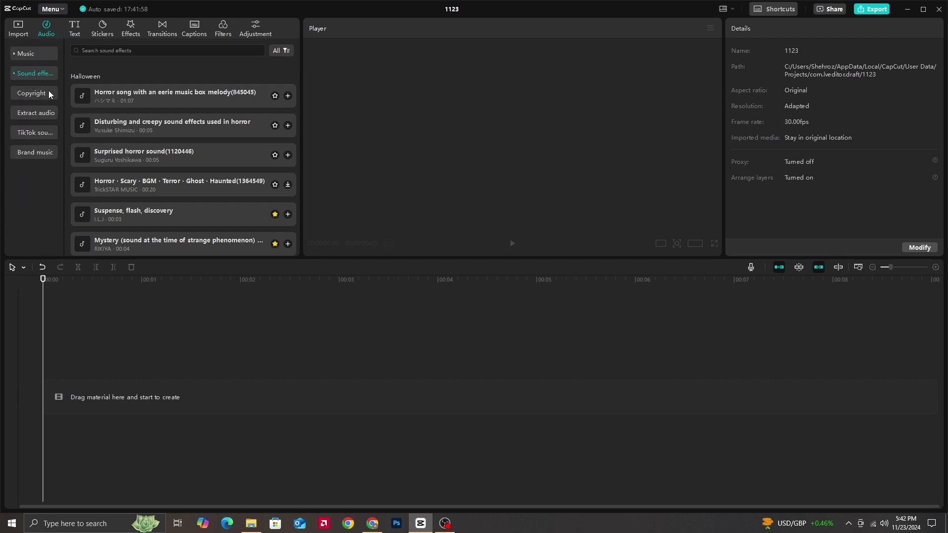
# Step: Check the Extract audio, TikTok sounds and Brand music sources in the audio library
pyautogui.click(34, 114)
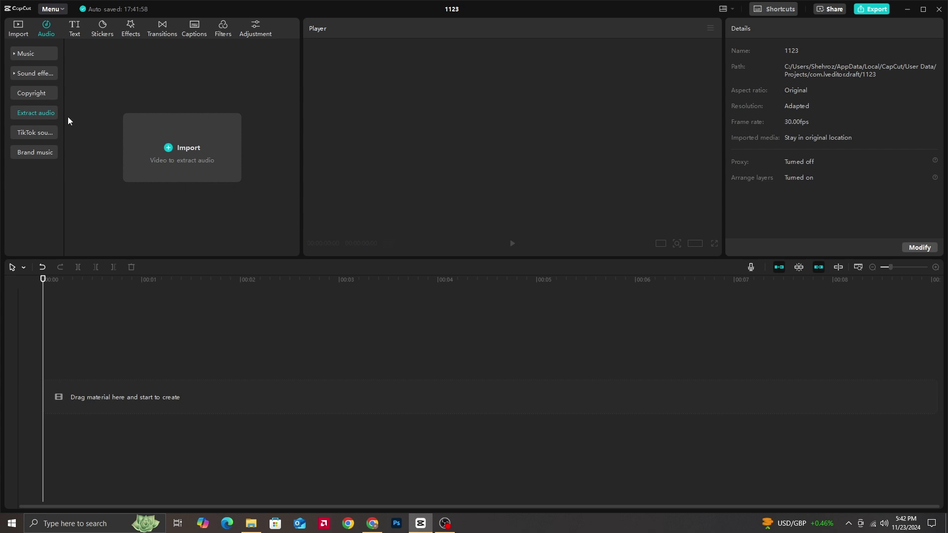
pyautogui.click(20, 132)
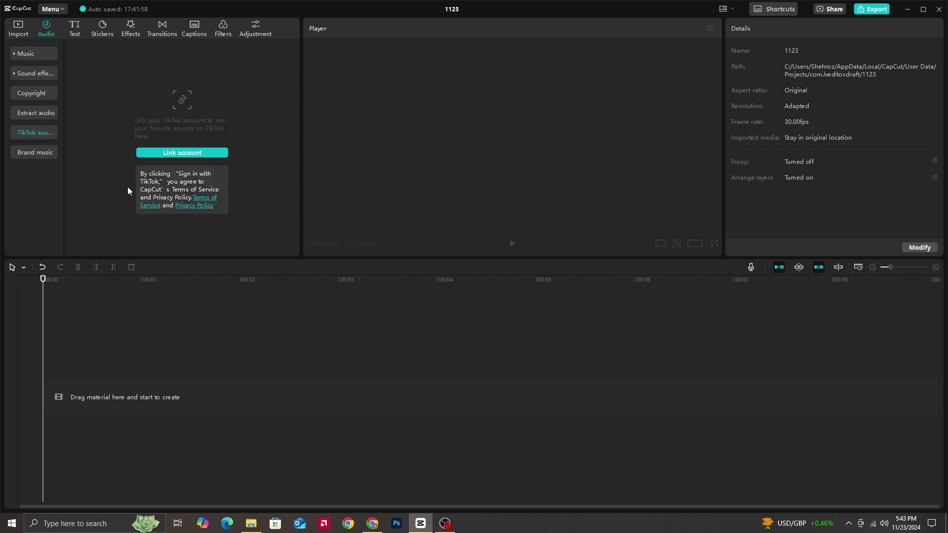
pyautogui.click(38, 153)
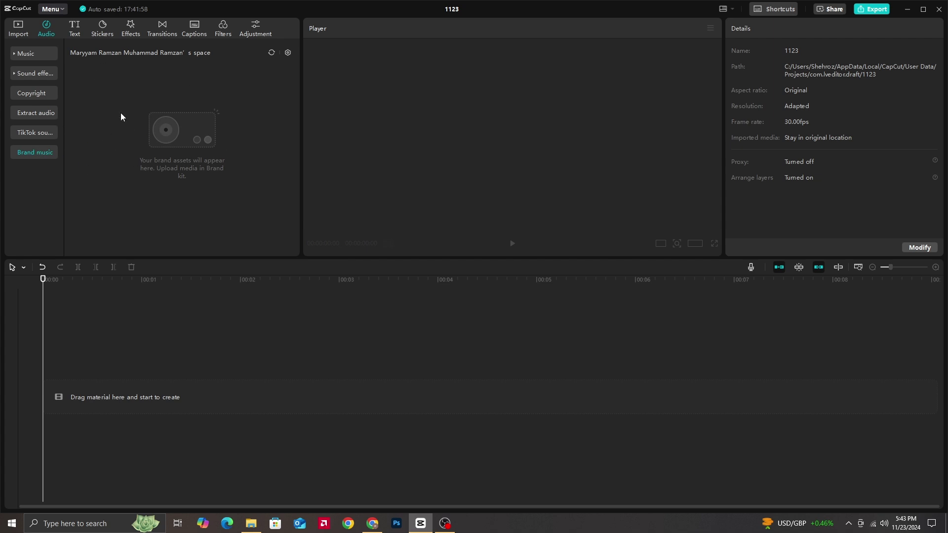
# Step: Add a default text clip to the timeline and replace its wording with "horroy"
pyautogui.click(75, 29)
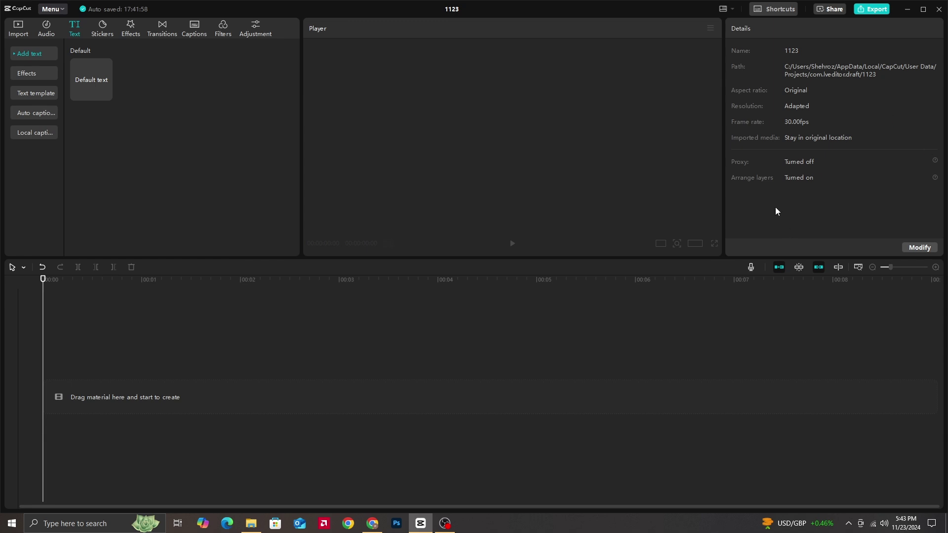
pyautogui.click(106, 94)
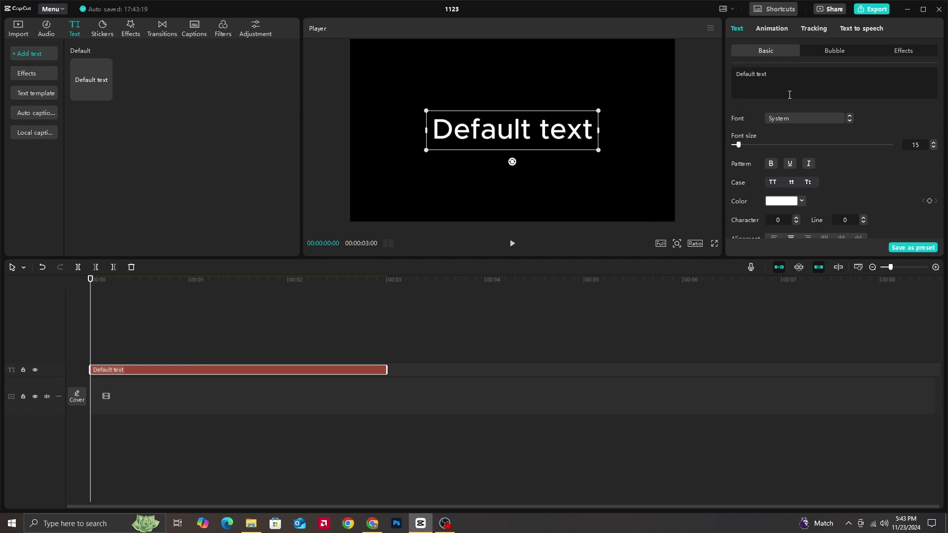
pyautogui.scroll(-15, 820, 144)
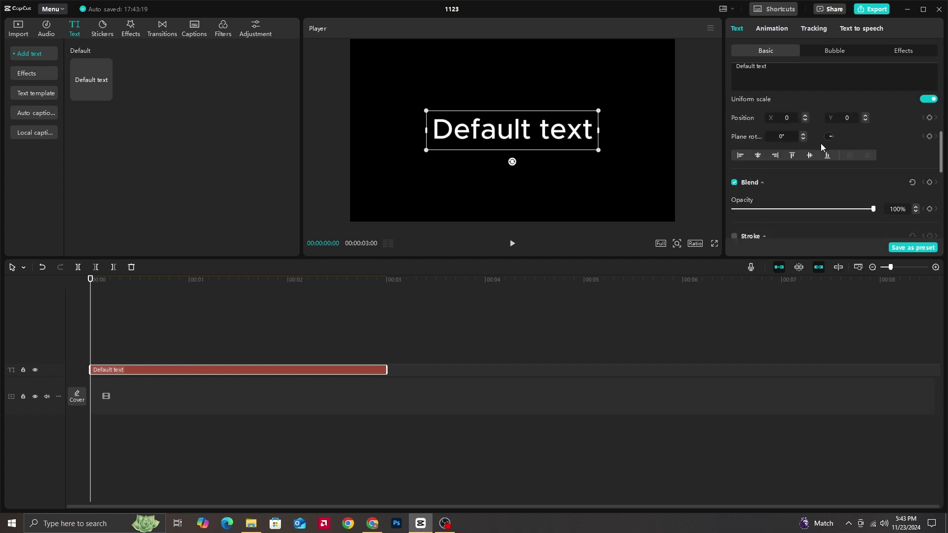
pyautogui.scroll(15, 821, 143)
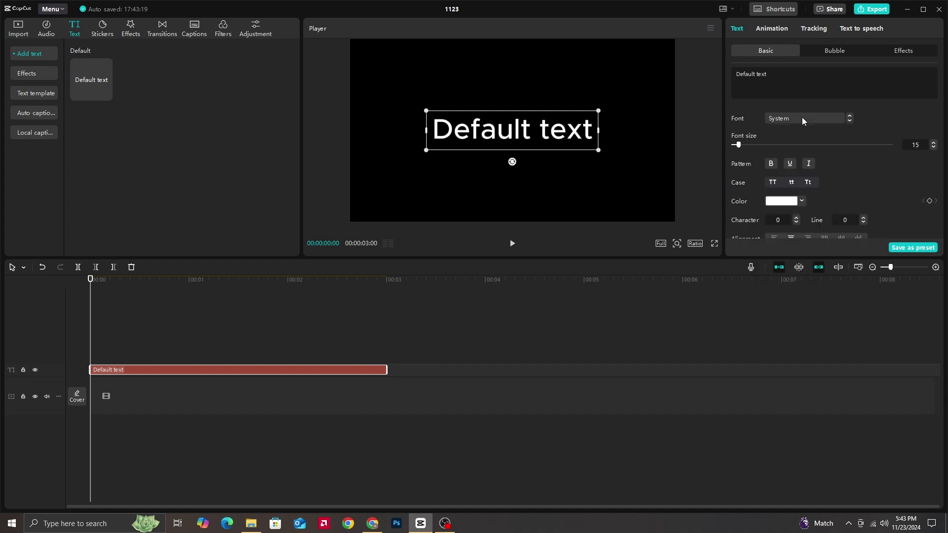
pyautogui.click(802, 117)
pyautogui.moveTo(768, 74); pyautogui.dragTo(716, 65)
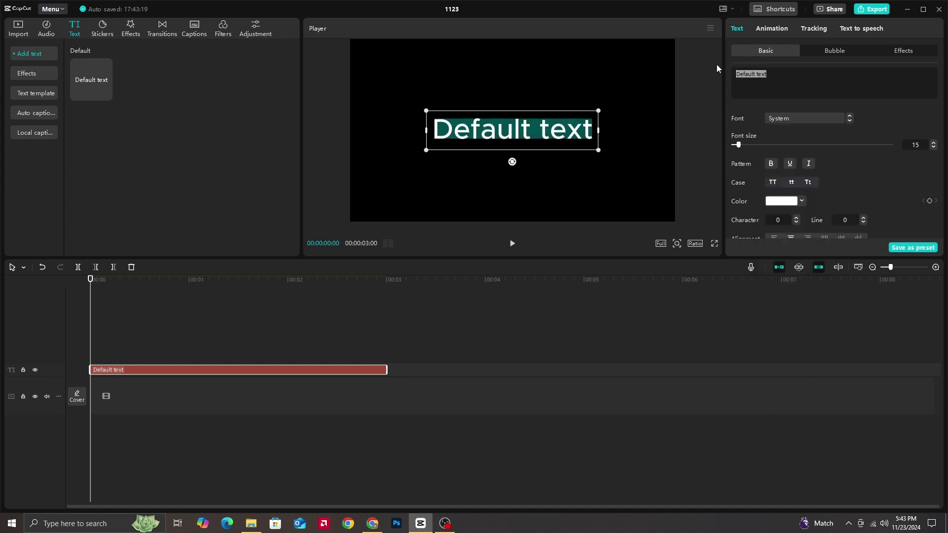
pyautogui.write('horroy')
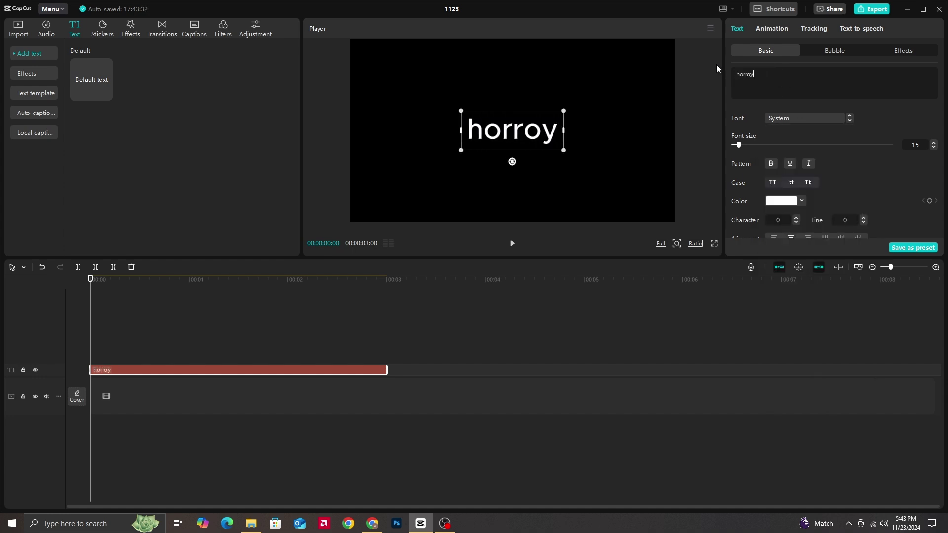
# Step: Set the horroy text in the ZY Steady font, enlarge it and underline it
pyautogui.click(785, 120)
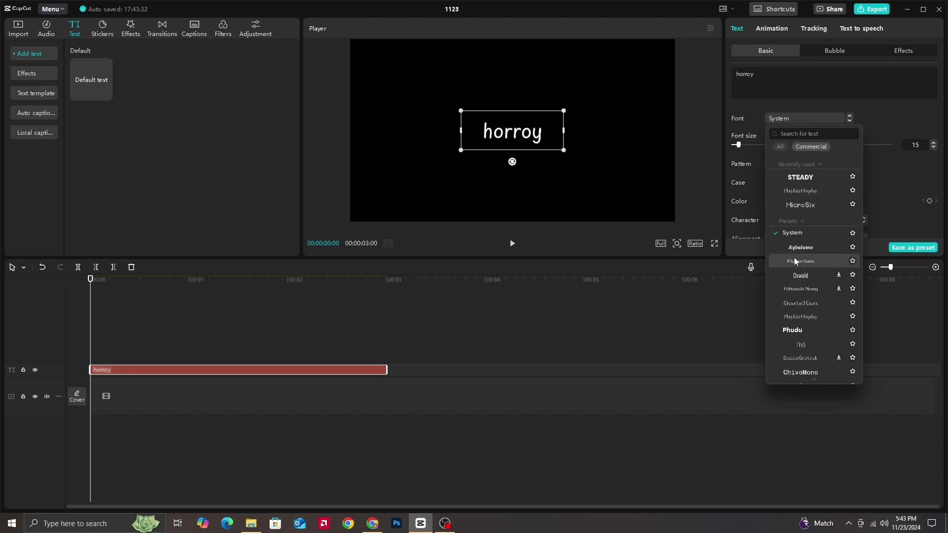
pyautogui.click(793, 178)
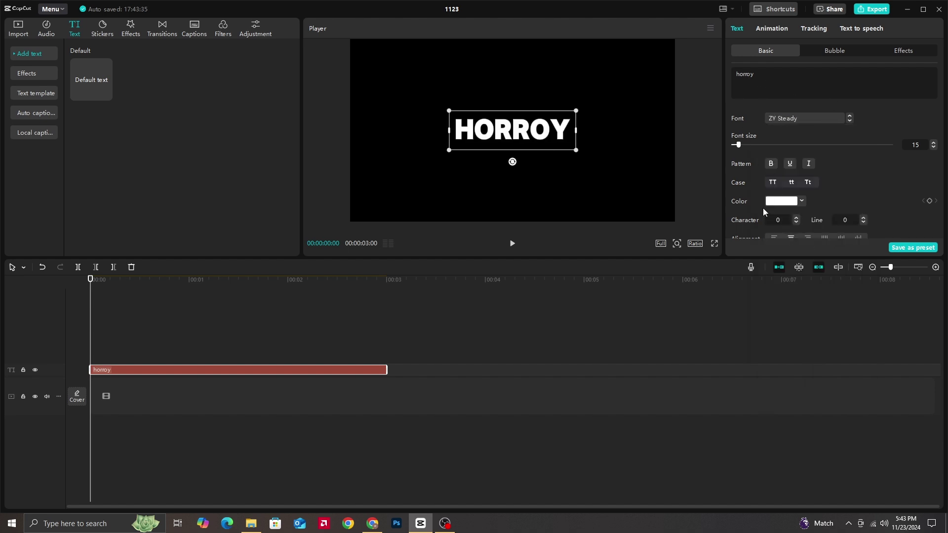
pyautogui.click(791, 182)
# Step: Try a vertical alignment on the horroy text and restore the horizontal centre alignment
pyautogui.scroll(-3, 782, 158)
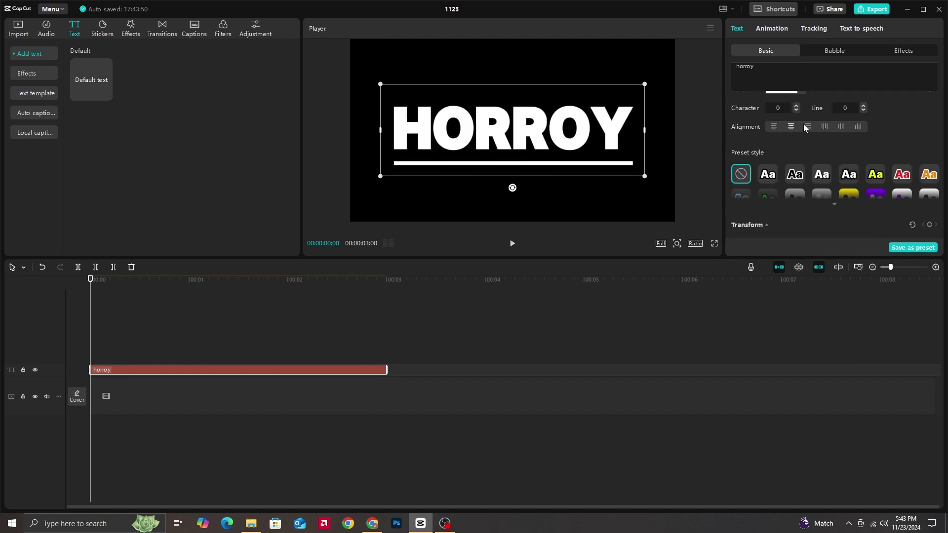
pyautogui.click(824, 127)
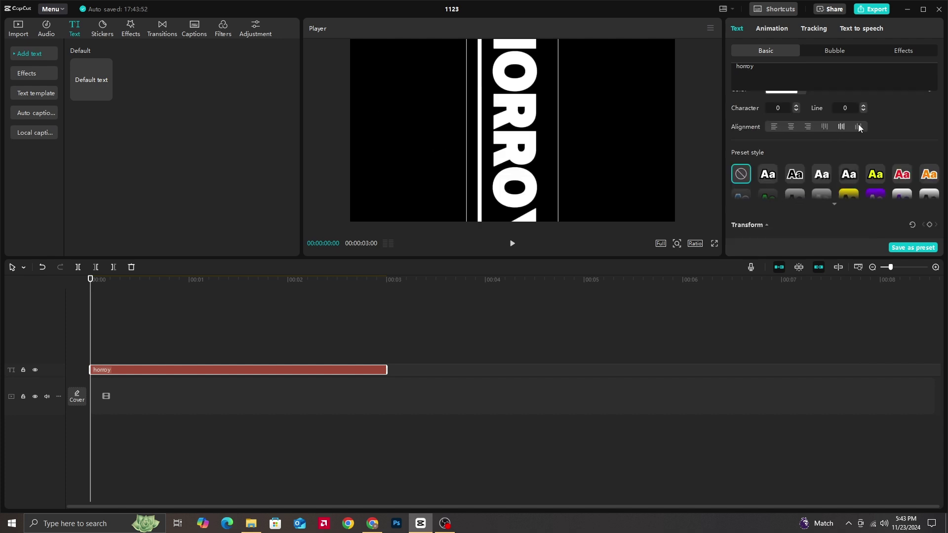
pyautogui.click(791, 126)
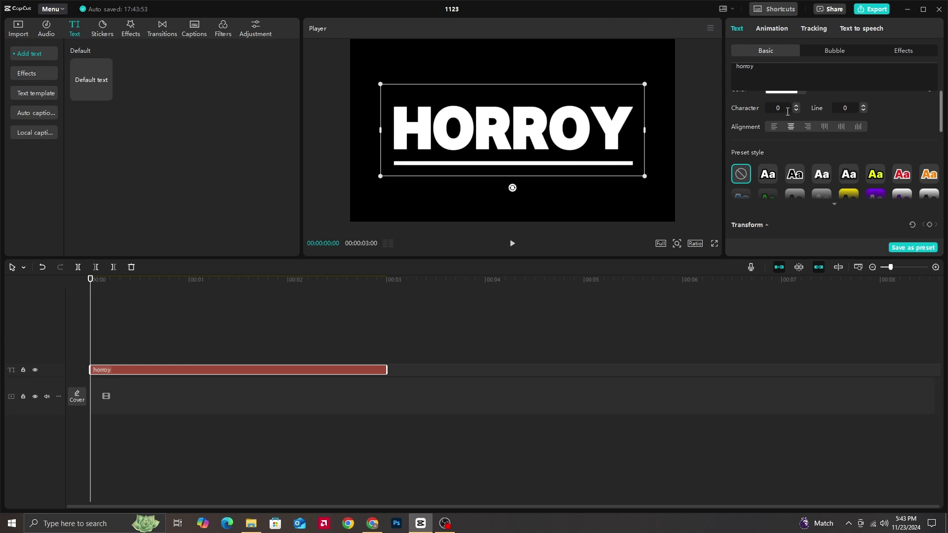
pyautogui.scroll(1, 794, 144)
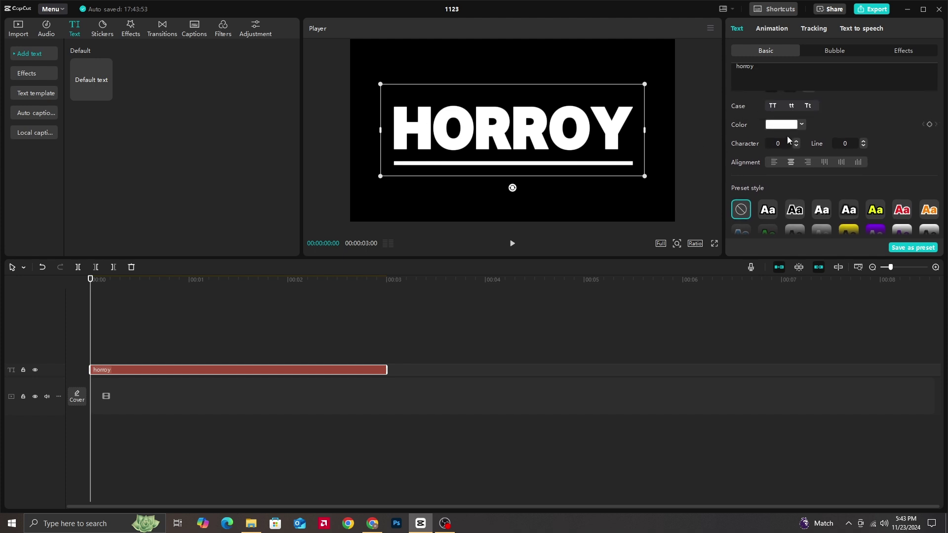
# Step: Scale the horroy text to 256% and add a Transform keyframe at the start of its clip
pyautogui.scroll(-3, 787, 136)
pyautogui.moveTo(764, 175); pyautogui.dragTo(804, 199)
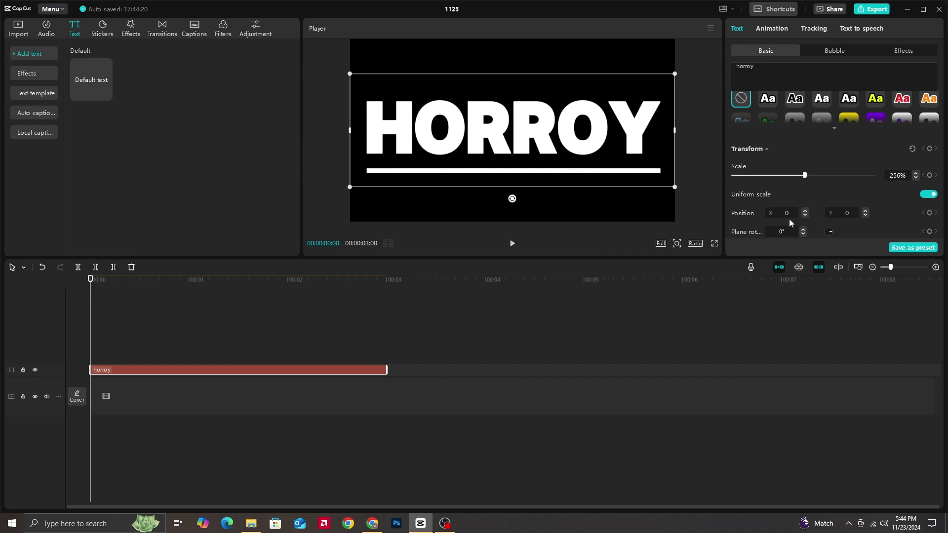
pyautogui.scroll(-1, 779, 210)
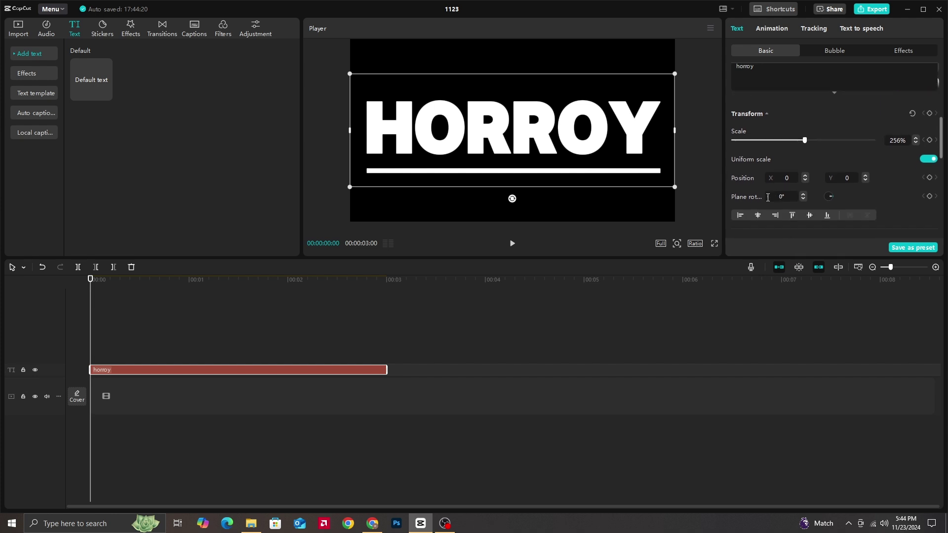
pyautogui.click(929, 114)
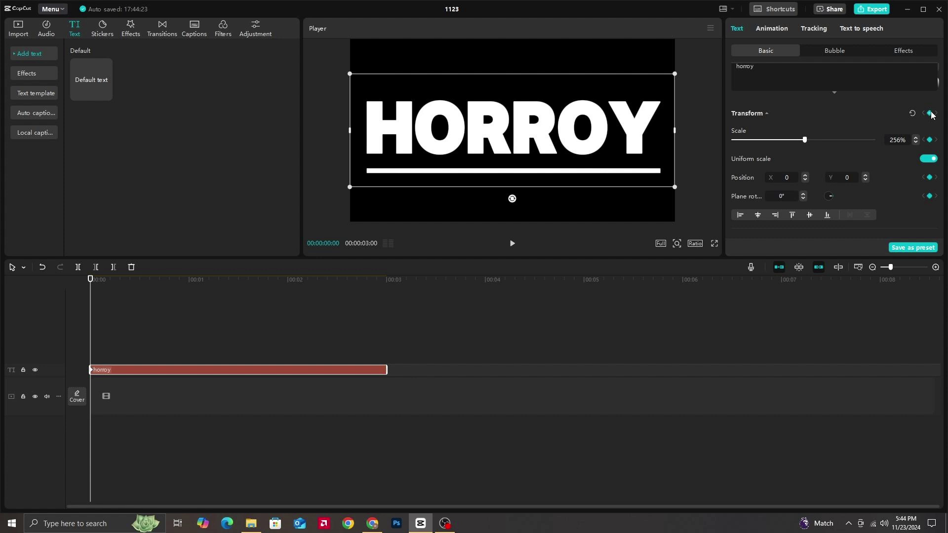
# Step: Remove the Transform keyframe from the horroy text and try its opacity adjustment, leaving it at 100%
pyautogui.click(929, 116)
pyautogui.scroll(-1, 834, 202)
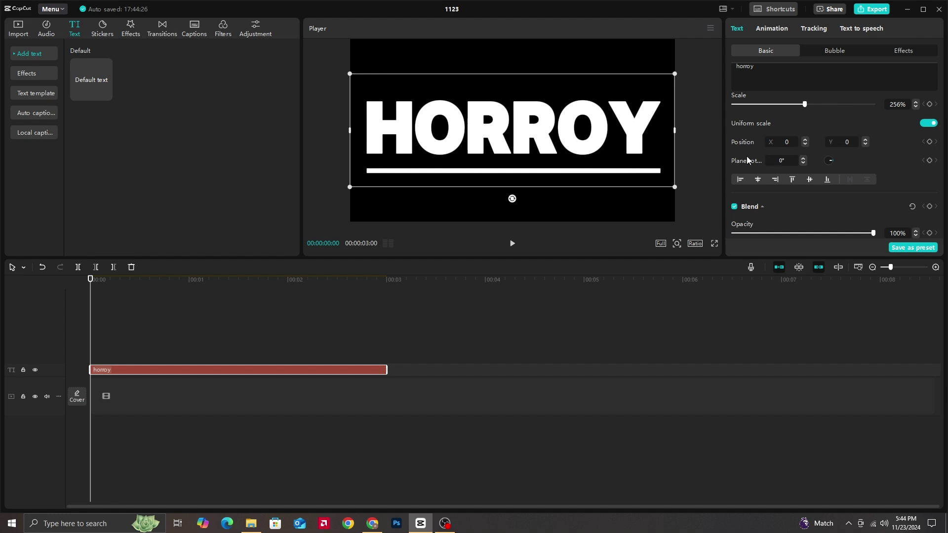
pyautogui.scroll(-2, 783, 179)
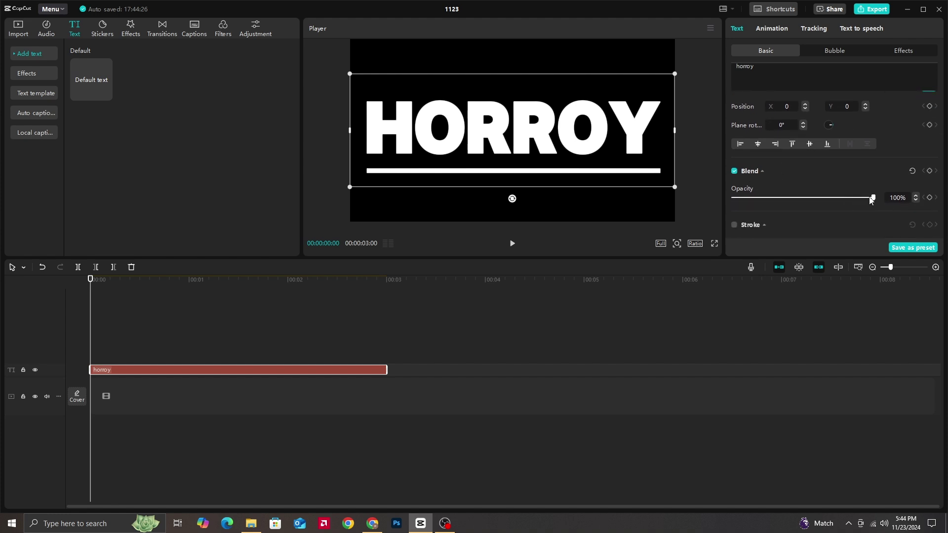
pyautogui.moveTo(871, 199)
pyautogui.mouseDown()
pyautogui.moveTo(739, 200)
pyautogui.moveTo(865, 198)
pyautogui.mouseUp()
pyautogui.moveTo(904, 241); pyautogui.dragTo(884, 241)
pyautogui.scroll(-1, 743, 217)
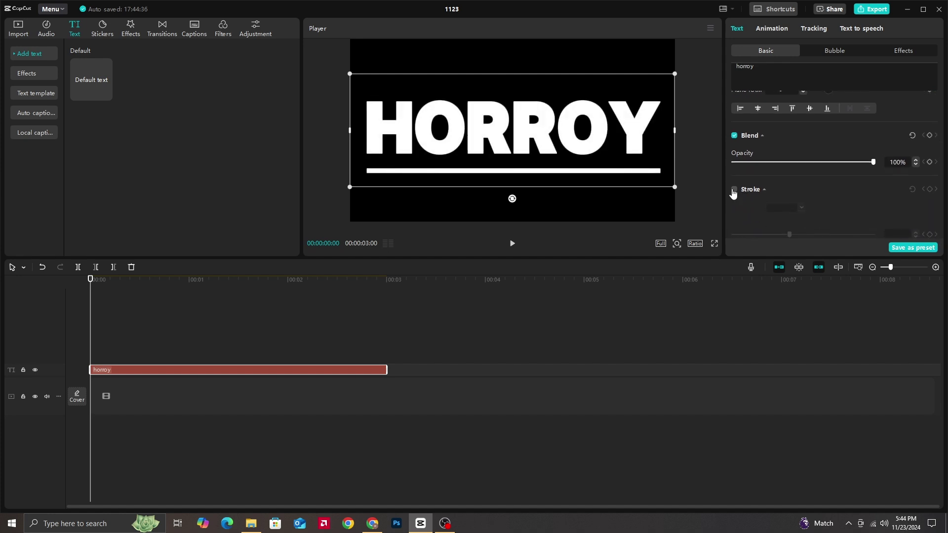
# Step: Enable a stroke on the horroy text and colour it bright red (FD0202)
pyautogui.click(734, 190)
pyautogui.scroll(-1, 751, 230)
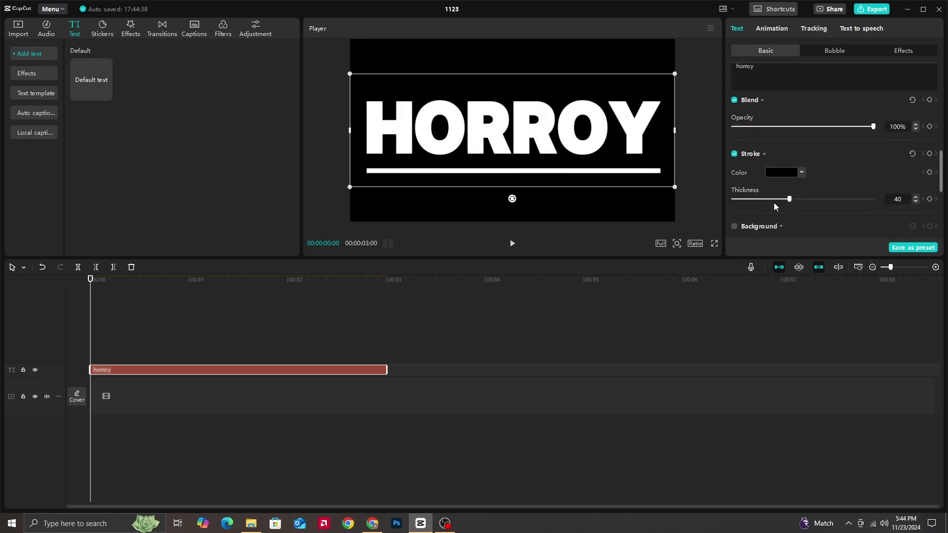
pyautogui.click(777, 172)
pyautogui.click(800, 216)
pyautogui.moveTo(830, 203); pyautogui.dragTo(853, 187)
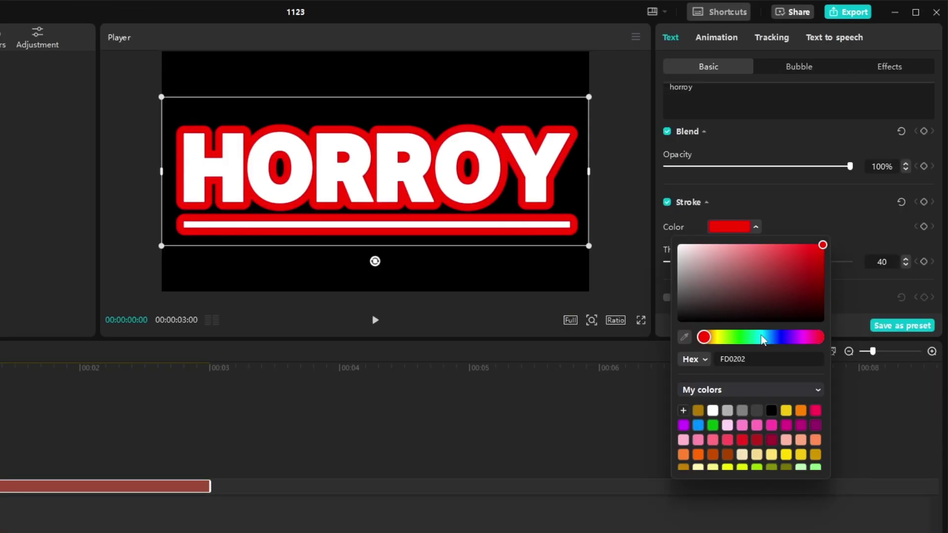
pyautogui.moveTo(808, 257); pyautogui.dragTo(767, 257)
pyautogui.moveTo(703, 348); pyautogui.dragTo(684, 351)
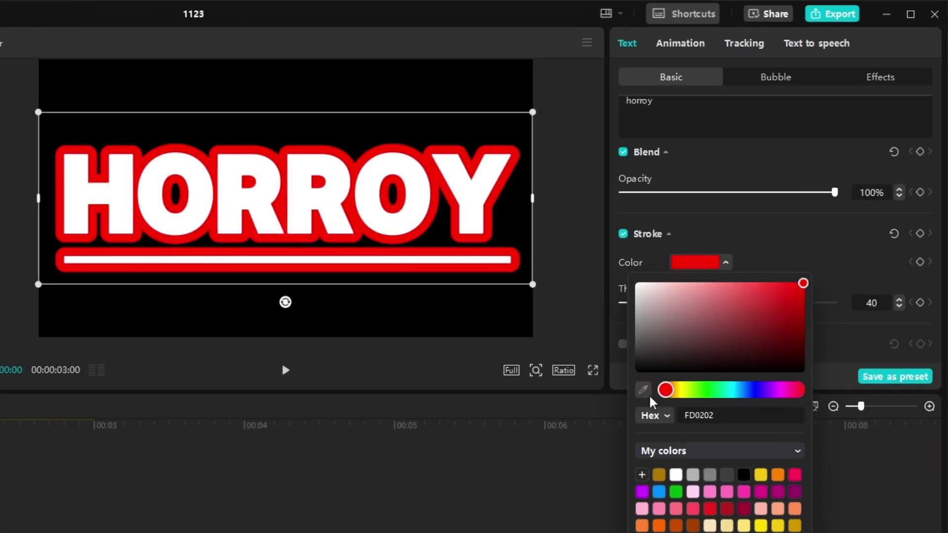
pyautogui.moveTo(689, 314)
pyautogui.mouseDown()
pyautogui.moveTo(691, 277)
pyautogui.moveTo(809, 308)
pyautogui.moveTo(570, 419)
pyautogui.mouseUp()
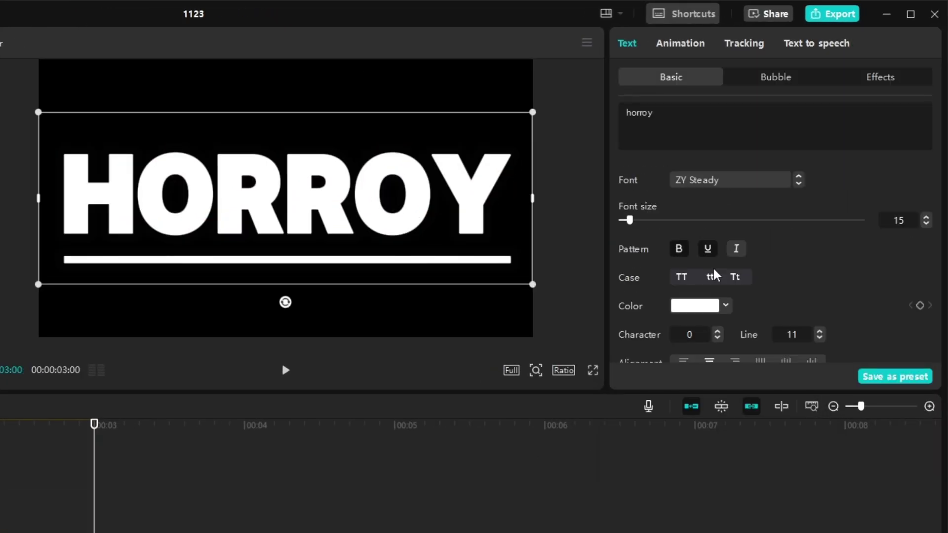
# Step: Thin the stroke around the horroy text's letters
pyautogui.scroll(-3, 715, 275)
pyautogui.click(723, 292)
pyautogui.click(723, 292)
pyautogui.click(663, 262)
pyautogui.click(663, 261)
pyautogui.moveTo(770, 327)
pyautogui.mouseDown()
pyautogui.moveTo(535, 309)
pyautogui.moveTo(645, 328)
pyautogui.mouseUp()
pyautogui.scroll(-1, 715, 306)
# Step: Enable a background behind the horroy text and colour it dark red
pyautogui.click(620, 315)
pyautogui.scroll(-3, 662, 354)
pyautogui.click(696, 205)
pyautogui.moveTo(696, 237); pyautogui.dragTo(804, 311)
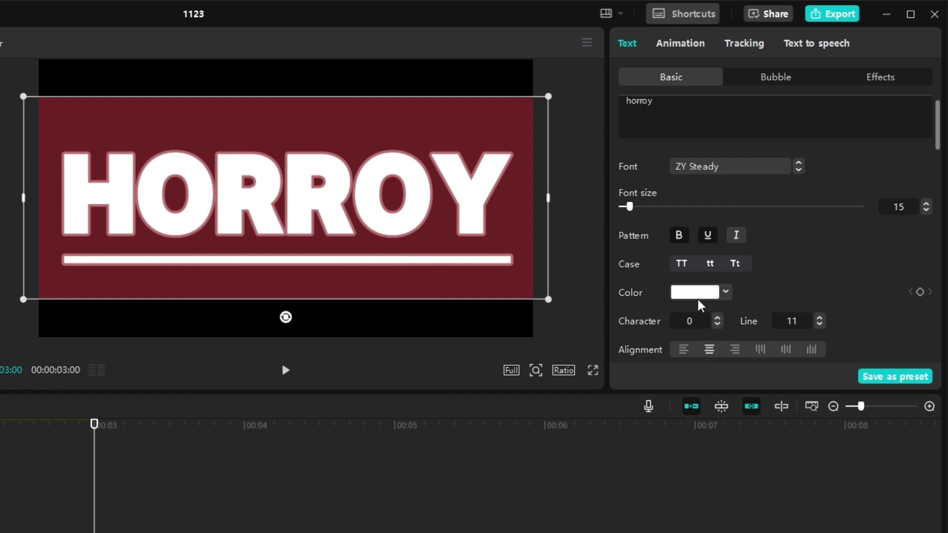
# Step: Try the white-outlined black preset style on the horroy text and settle on black lettering with a yellow background
pyautogui.scroll(-3, 691, 301)
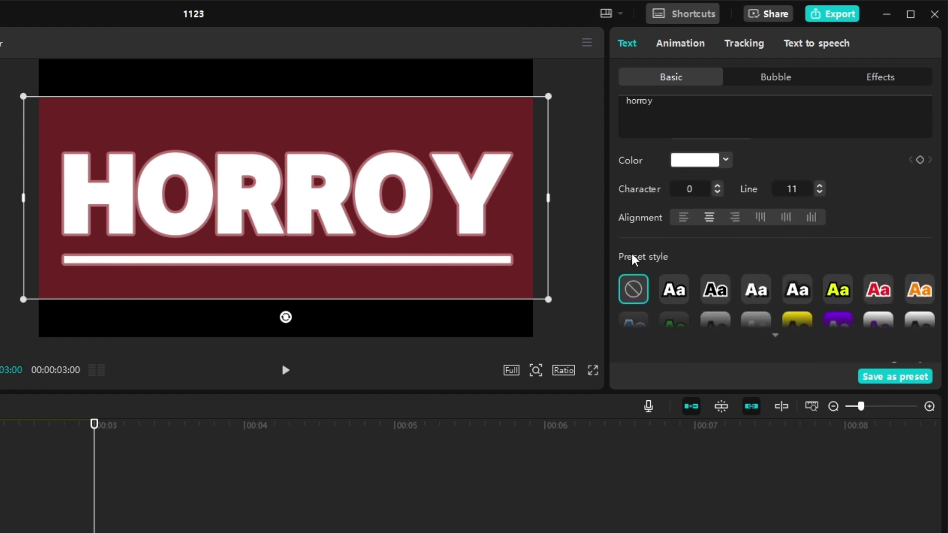
pyautogui.click(785, 263)
pyautogui.scroll(1, 741, 302)
pyautogui.click(674, 354)
pyautogui.click(715, 284)
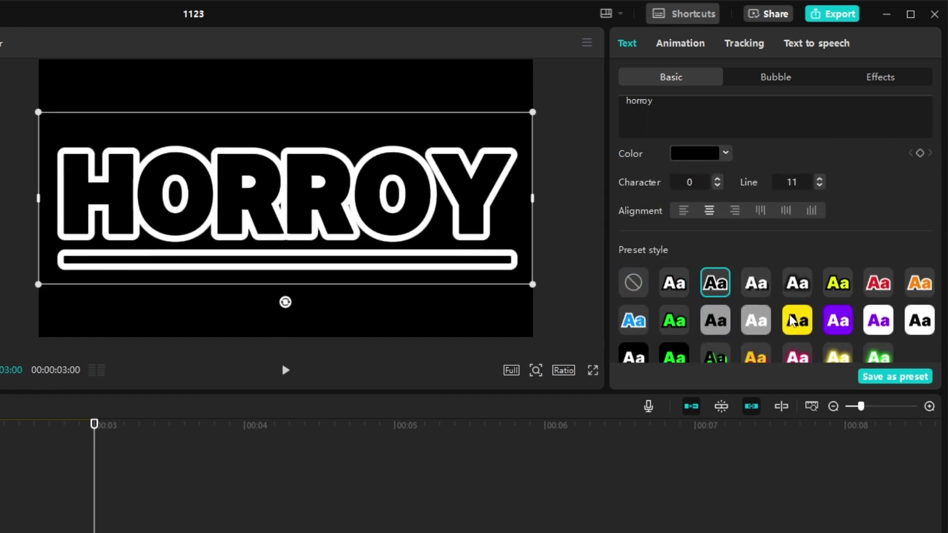
pyautogui.click(796, 320)
# Step: Shift the horroy text to position X 37, Y -14
pyautogui.scroll(-5, 698, 297)
pyautogui.click(683, 249)
pyautogui.click(730, 244)
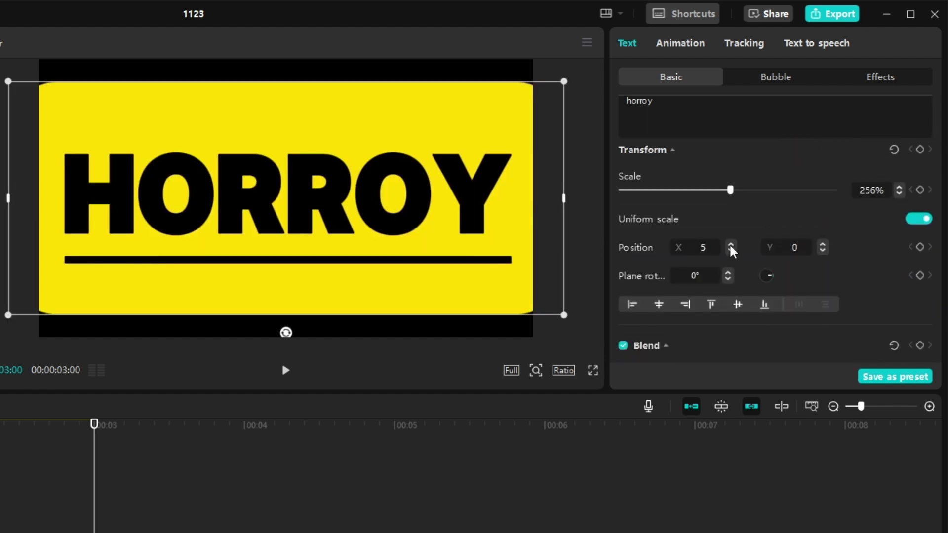
pyautogui.click(730, 244)
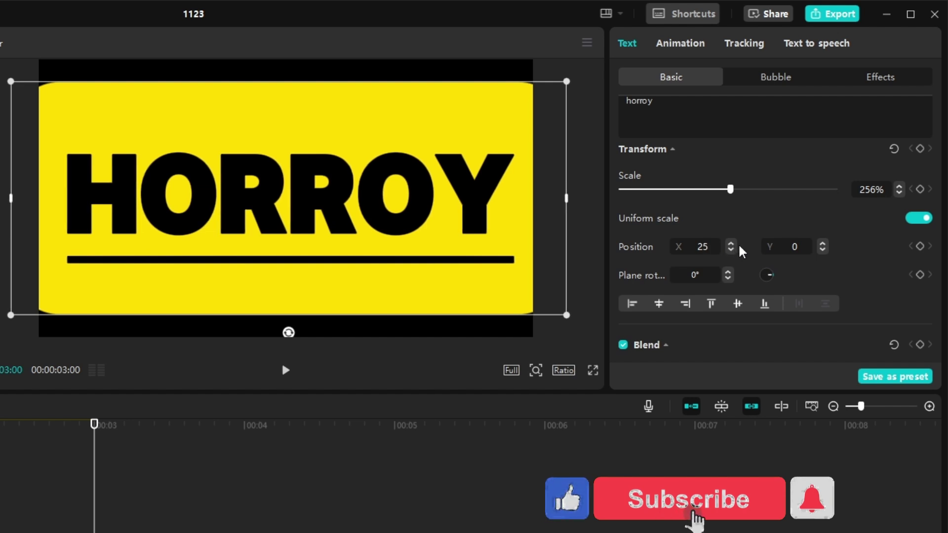
pyautogui.click(822, 251)
# Step: Try a 2° plane rotation and a stroke on the horroy text, and revert both
pyautogui.scroll(-1, 751, 262)
pyautogui.click(728, 217)
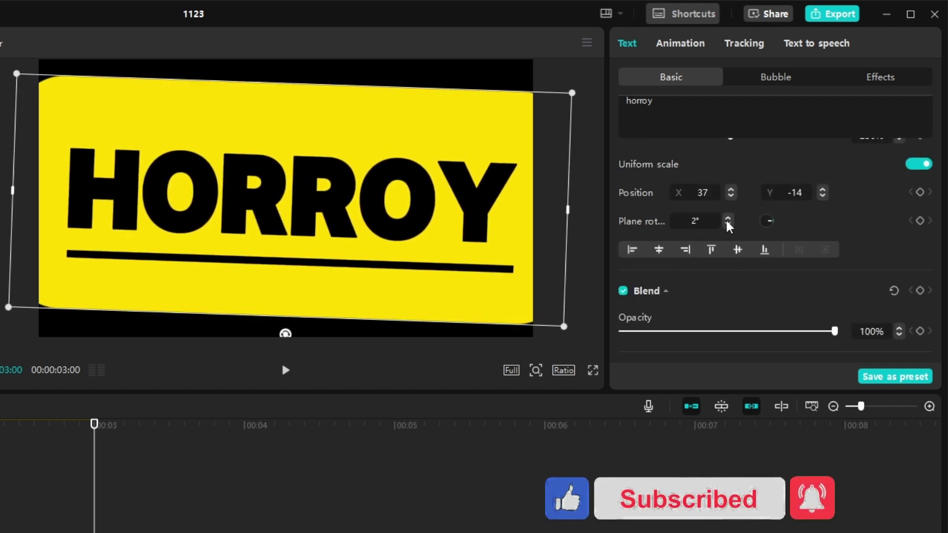
pyautogui.click(727, 225)
pyautogui.click(727, 217)
pyautogui.scroll(-1, 740, 291)
pyautogui.moveTo(834, 277)
pyautogui.mouseDown()
pyautogui.moveTo(628, 279)
pyautogui.moveTo(836, 277)
pyautogui.mouseUp()
pyautogui.scroll(-1, 628, 286)
pyautogui.click(623, 265)
pyautogui.scroll(-1, 622, 264)
pyautogui.click(622, 212)
# Step: Enable a glow on the horroy text, colour it red and set its intensity to 79
pyautogui.scroll(-8, 617, 199)
pyautogui.click(623, 197)
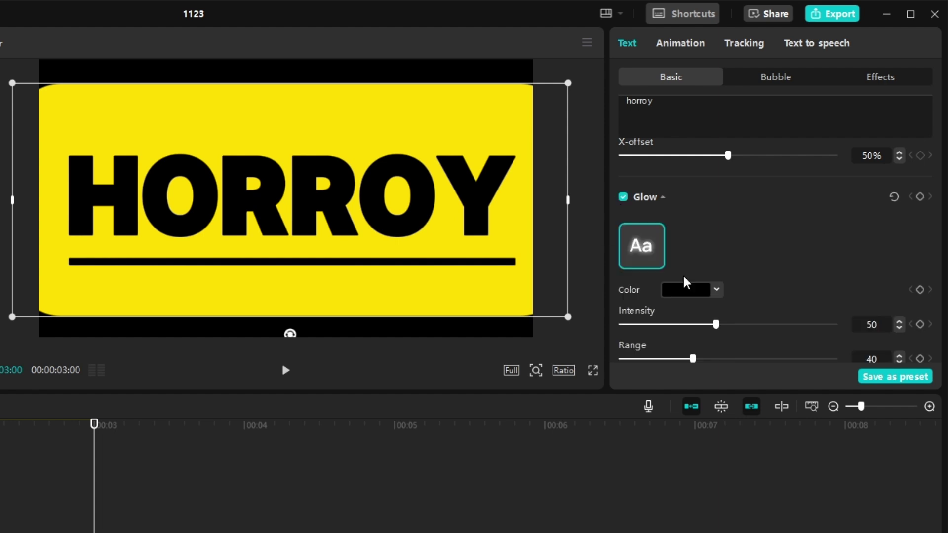
pyautogui.moveTo(715, 324); pyautogui.dragTo(654, 326)
pyautogui.click(686, 291)
pyautogui.moveTo(780, 327); pyautogui.dragTo(547, 303)
pyautogui.moveTo(654, 324); pyautogui.dragTo(778, 324)
pyautogui.click(681, 292)
pyautogui.click(791, 327)
pyautogui.click(780, 223)
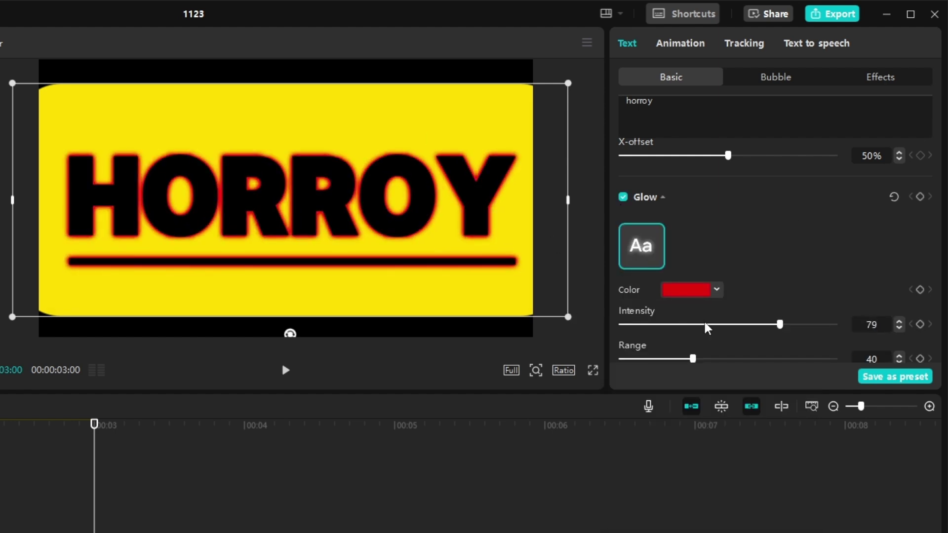
# Step: Add a soft black shadow to the horroy text, offset above and to the right of the letters
pyautogui.scroll(-4, 768, 317)
pyautogui.click(623, 189)
pyautogui.moveTo(812, 251); pyautogui.dragTo(824, 252)
pyautogui.moveTo(652, 286)
pyautogui.mouseDown()
pyautogui.moveTo(776, 285)
pyautogui.moveTo(639, 286)
pyautogui.mouseUp()
pyautogui.moveTo(632, 321)
pyautogui.mouseDown()
pyautogui.moveTo(709, 353)
pyautogui.moveTo(837, 317)
pyautogui.moveTo(644, 321)
pyautogui.mouseUp()
pyautogui.moveTo(701, 355); pyautogui.dragTo(642, 356)
pyautogui.scroll(-1, 637, 320)
pyautogui.moveTo(642, 301); pyautogui.dragTo(750, 331)
# Step: Try the spiky BAM!!! bubble on the horroy text and switch to the dark rounded bubble
pyautogui.scroll(10, 726, 206)
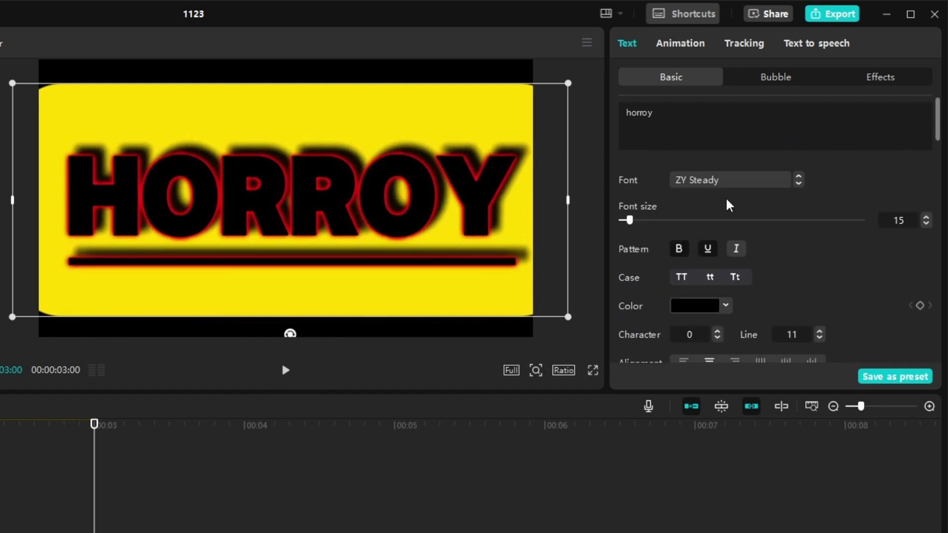
pyautogui.click(775, 77)
pyautogui.scroll(-1, 770, 213)
pyautogui.click(700, 207)
pyautogui.click(759, 147)
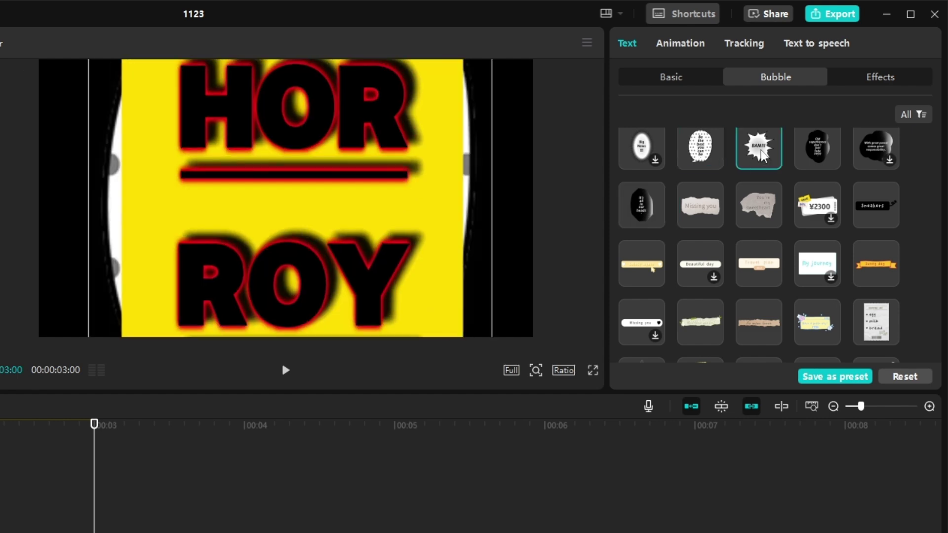
pyautogui.click(817, 147)
pyautogui.scroll(1, 770, 212)
# Step: Replace the wording of the new default text with "horroy"
pyautogui.click(671, 77)
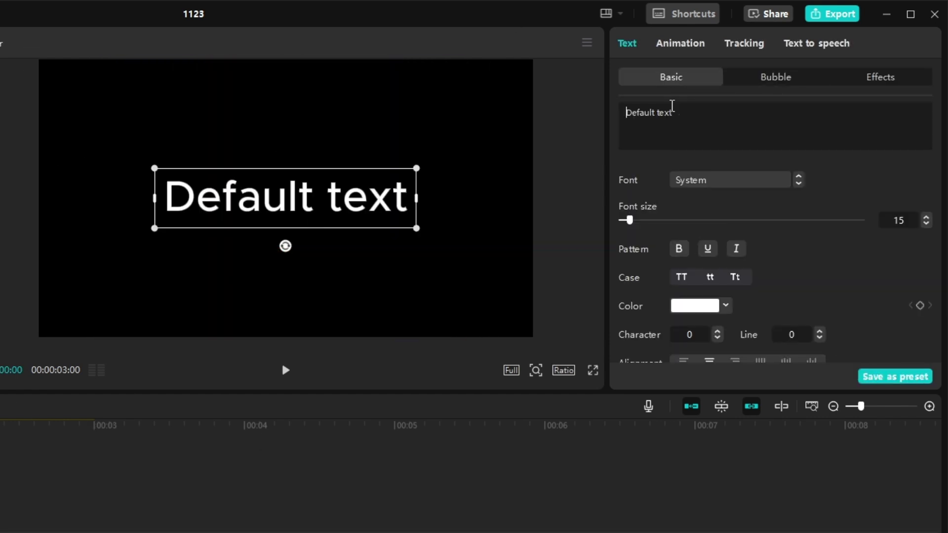
pyautogui.moveTo(672, 113); pyautogui.dragTo(523, 84)
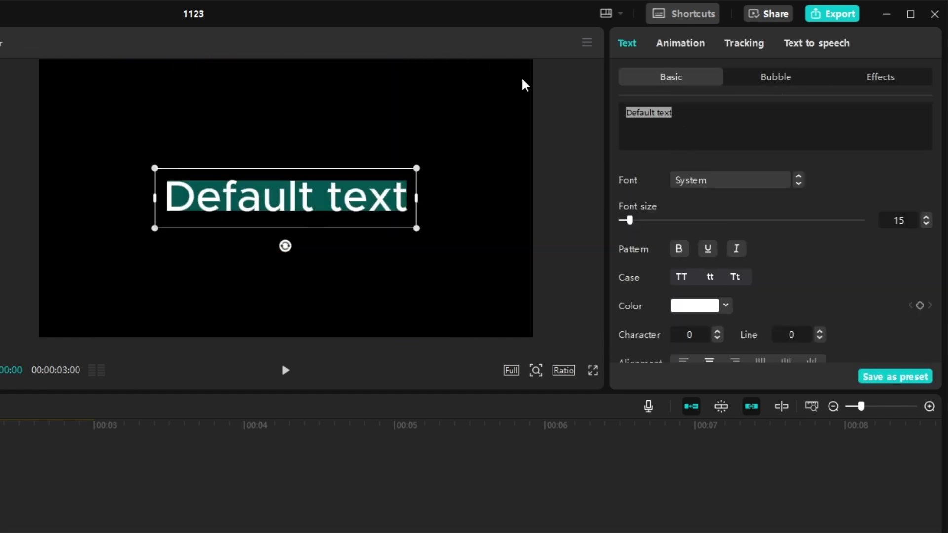
pyautogui.write('horroy')
# Step: Try the torn-paper, Beautiful day and yellow heart label bubbles on the new horroy text
pyautogui.click(776, 77)
pyautogui.click(817, 214)
pyautogui.click(700, 273)
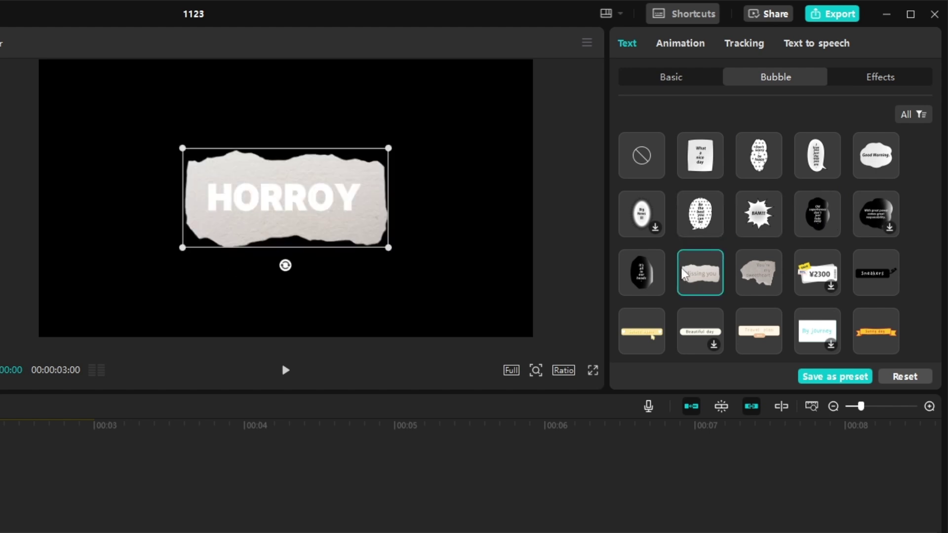
pyautogui.click(700, 331)
pyautogui.click(641, 331)
# Step: Colour the horroy text red and try other bubbles on it, ending with the tall dotted speech bubble
pyautogui.click(670, 77)
pyautogui.click(701, 305)
pyautogui.click(776, 77)
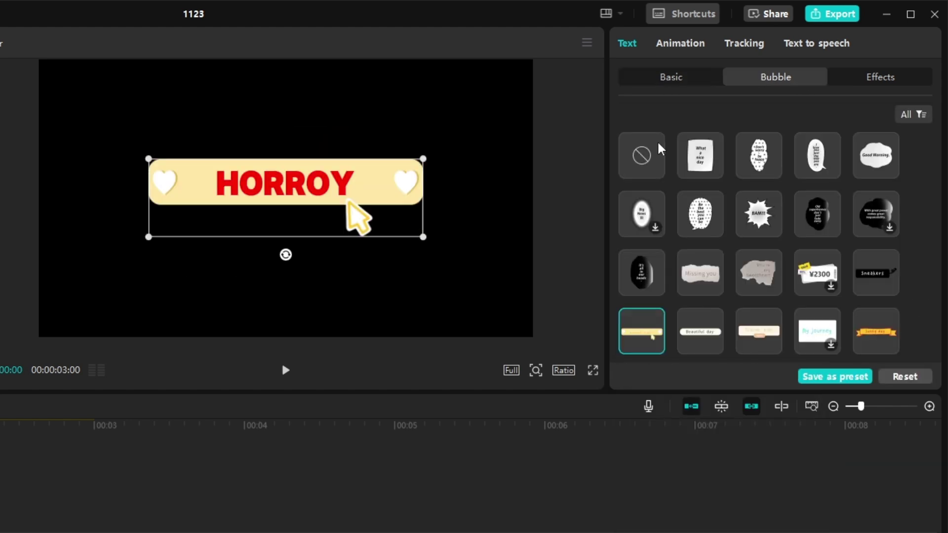
pyautogui.click(700, 332)
pyautogui.click(816, 272)
pyautogui.click(817, 155)
# Step: Apply the black-and-white outlined text effect to the horroy text and place it on the torn-paper bubble
pyautogui.click(880, 77)
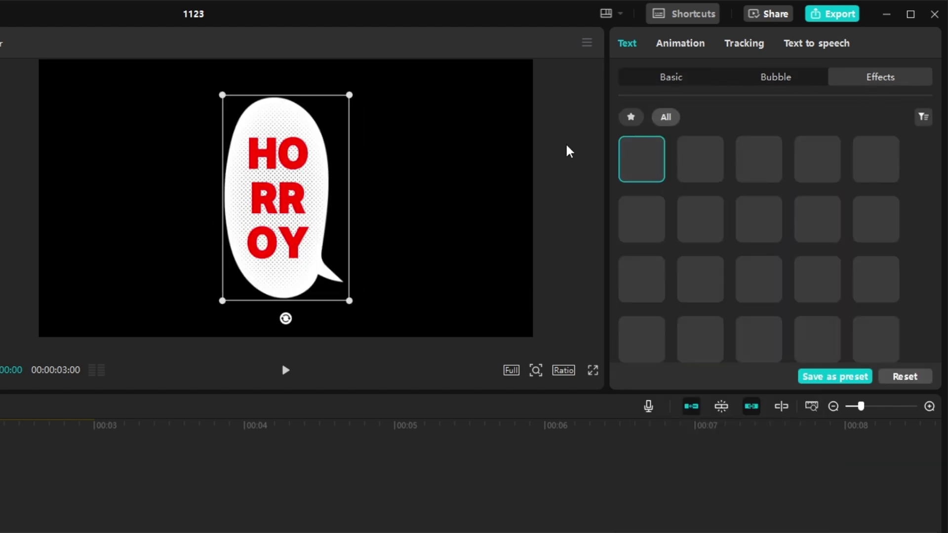
pyautogui.click(700, 156)
pyautogui.click(776, 77)
pyautogui.click(695, 272)
# Step: Try further text effects on the horroy text and settle on the white one with stacked fading outlines above
pyautogui.click(880, 77)
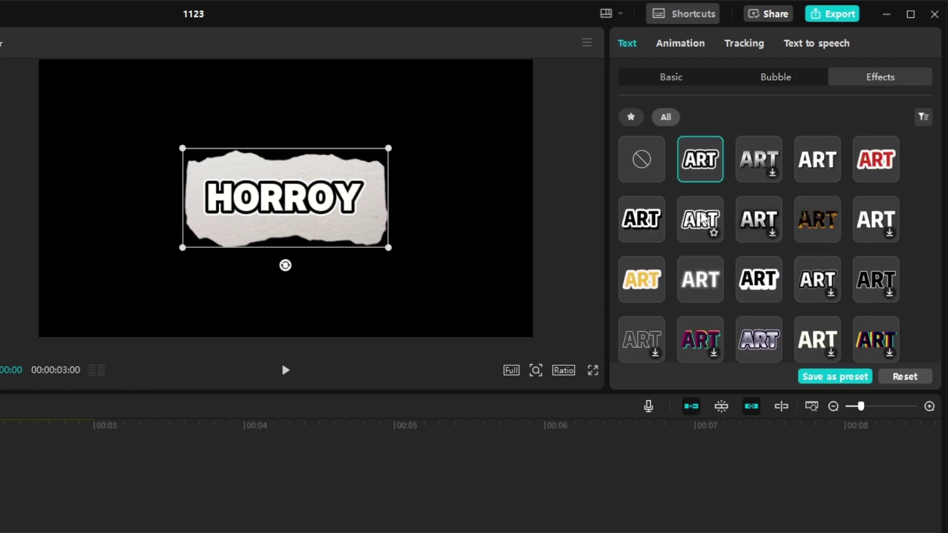
pyautogui.click(700, 214)
pyautogui.click(759, 213)
pyautogui.scroll(-2, 770, 277)
pyautogui.click(770, 276)
pyautogui.scroll(1, 771, 276)
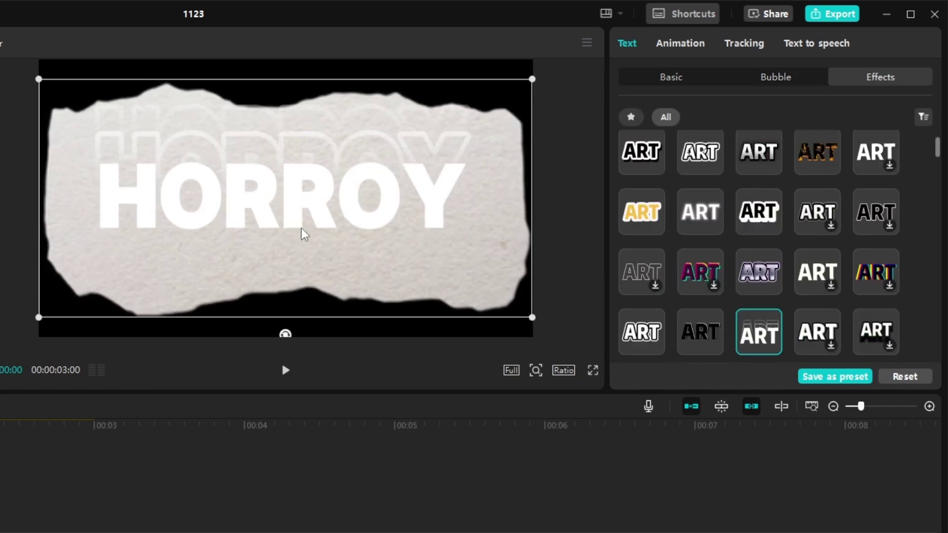
# Step: Remove the torn-paper bubble from the horroy text and place the text in the upper half of the frame
pyautogui.click(775, 77)
pyautogui.click(641, 155)
pyautogui.click(883, 79)
pyautogui.moveTo(353, 186); pyautogui.dragTo(338, 181)
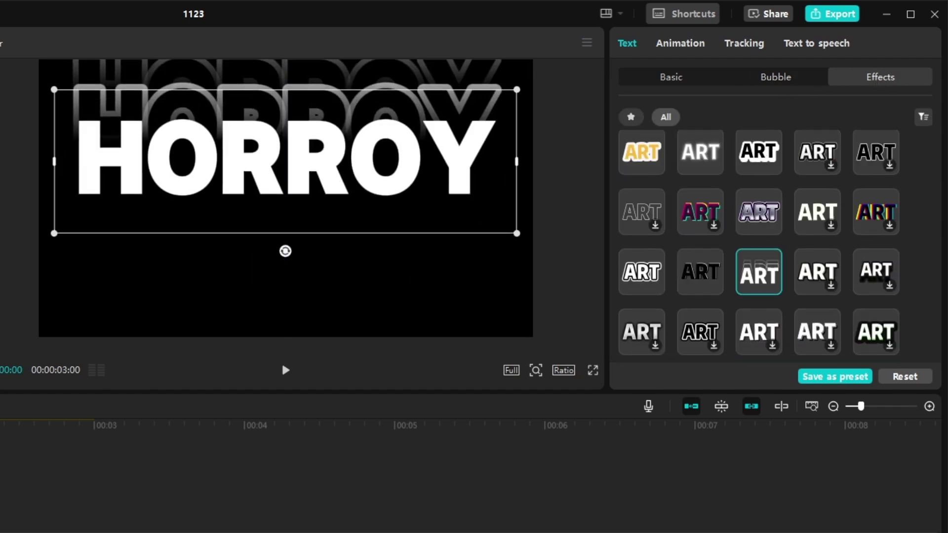
# Step: Duplicate the horroy text, place the copy in the lower half of the frame and enlarge it slightly
pyautogui.hotkey('ctrl', 'c')
pyautogui.hotkey('ctrl', 'v')
pyautogui.moveTo(263, 185); pyautogui.dragTo(232, 304)
pyautogui.click(29, 487)
pyautogui.click(1, 486)
pyautogui.moveTo(528, 231); pyautogui.dragTo(558, 222)
pyautogui.click(1, 486)
pyautogui.click(291, 296)
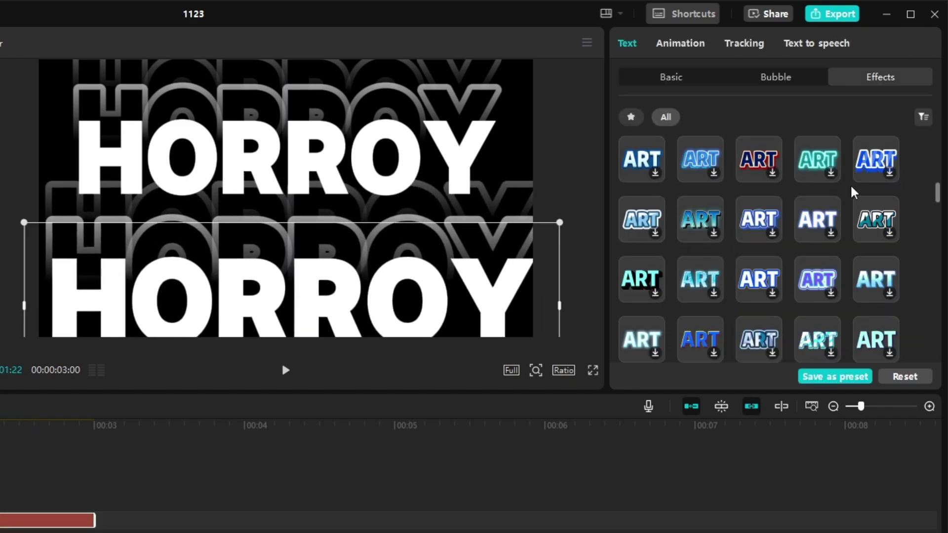
# Step: Browse the text effects library and compare the favourite effects with the full list
pyautogui.scroll(1, 853, 190)
pyautogui.click(635, 318)
pyautogui.scroll(2, 815, 239)
pyautogui.click(759, 158)
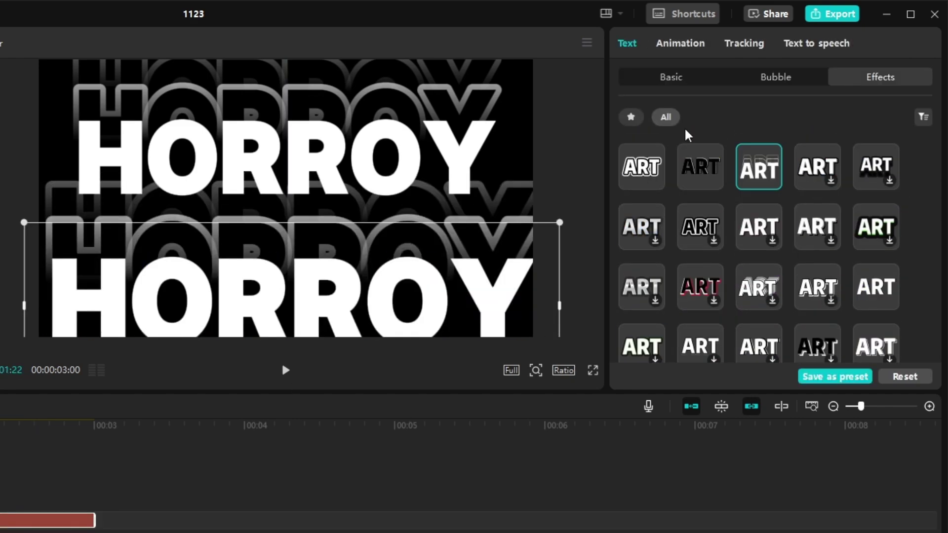
pyautogui.click(631, 117)
pyautogui.click(666, 117)
pyautogui.click(630, 117)
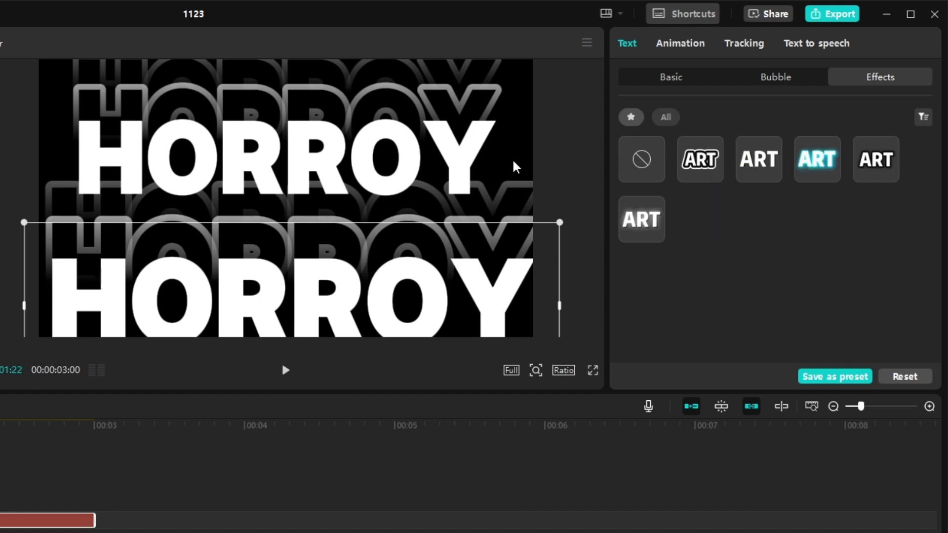
pyautogui.click(665, 117)
# Step: Apply the cracked white-outline text effect to the lower horroy text
pyautogui.scroll(2, 712, 239)
pyautogui.click(712, 239)
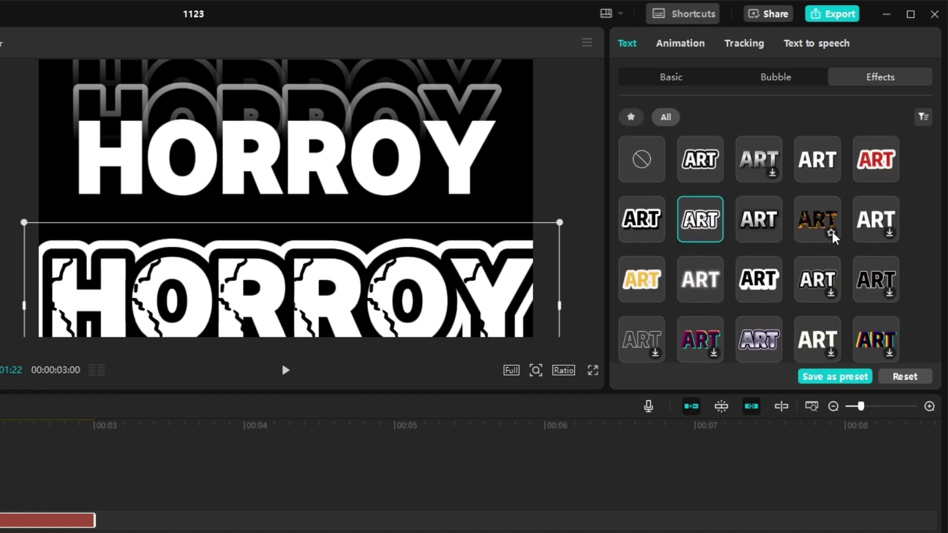
pyautogui.scroll(-2, 870, 182)
pyautogui.scroll(3, 870, 181)
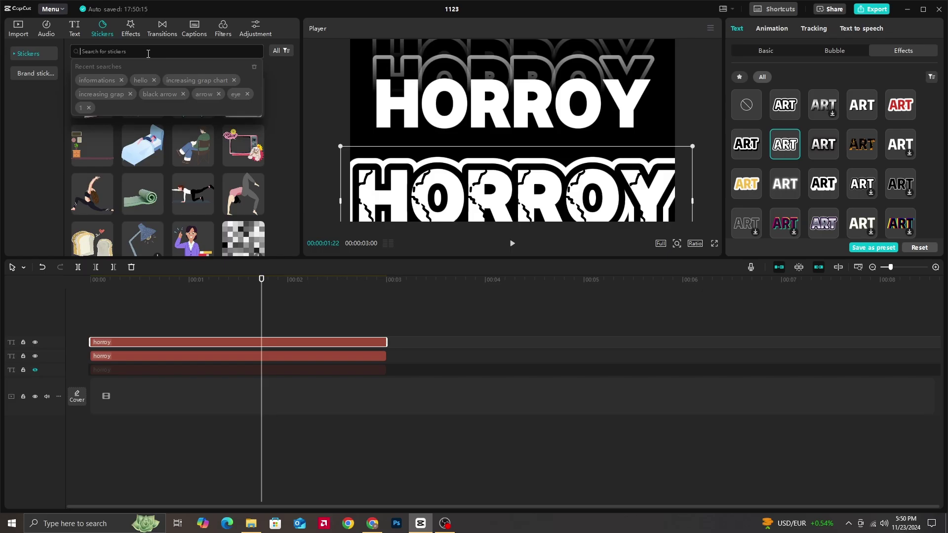
# Step: Search the sticker library for "Horroy" and look through the stickers
pyautogui.write('Horro')
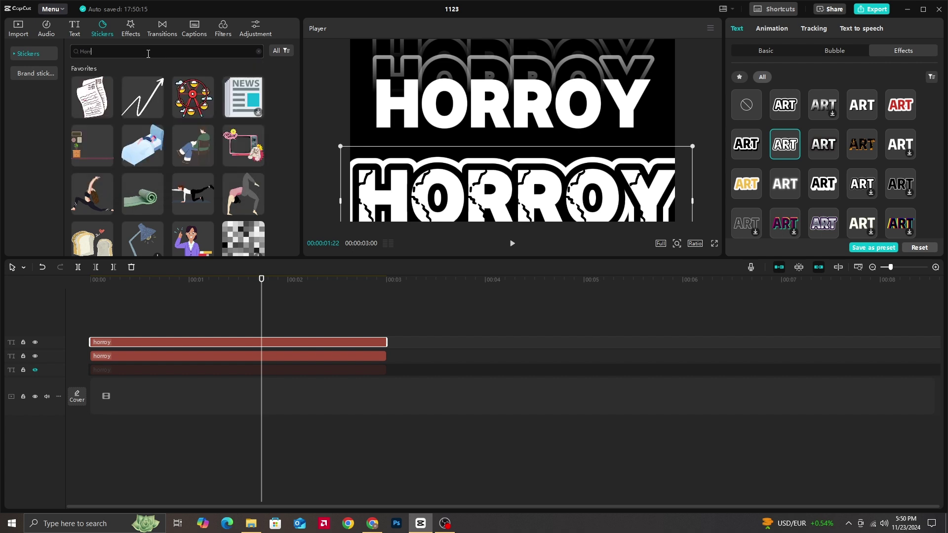
pyautogui.write('oy')
pyautogui.press('Return')
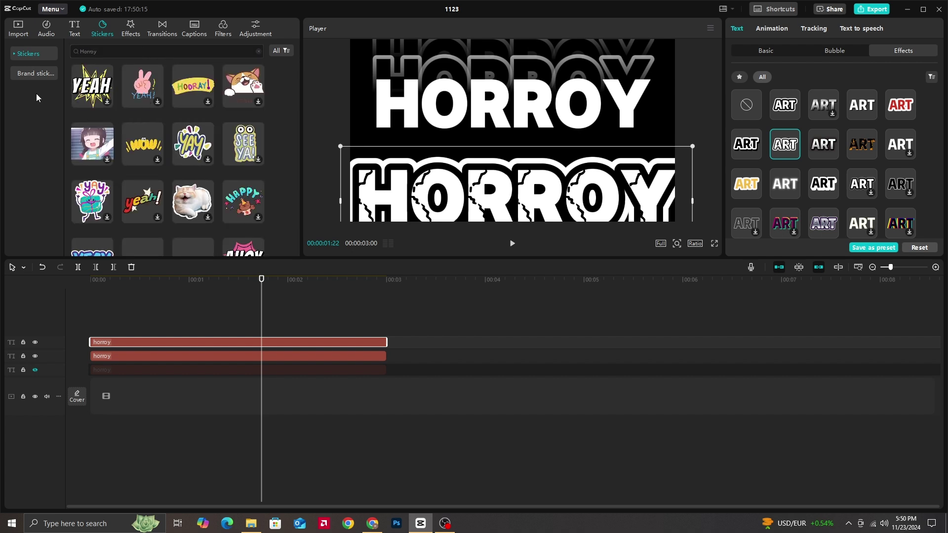
pyautogui.scroll(-1, 164, 197)
pyautogui.scroll(-1, 141, 192)
pyautogui.scroll(2, 141, 193)
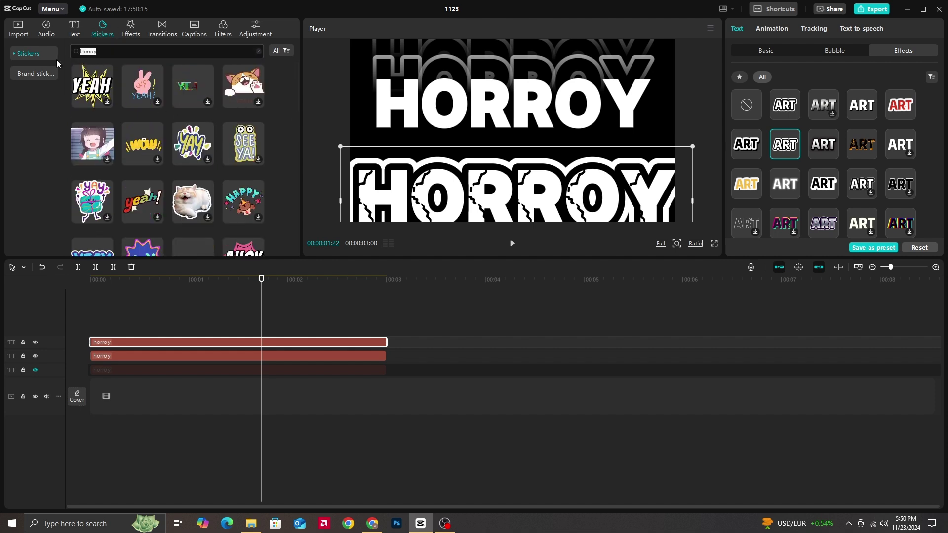
# Step: Search the sticker library for "subscribed" and look through the stickers
pyautogui.write('subscribed')
pyautogui.press('Return')
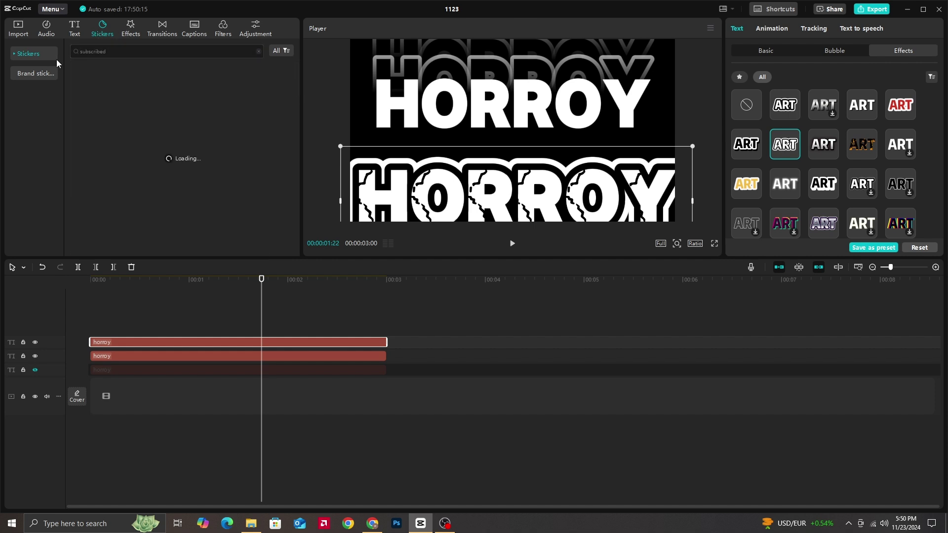
pyautogui.scroll(-2, 185, 153)
pyautogui.scroll(2, 193, 143)
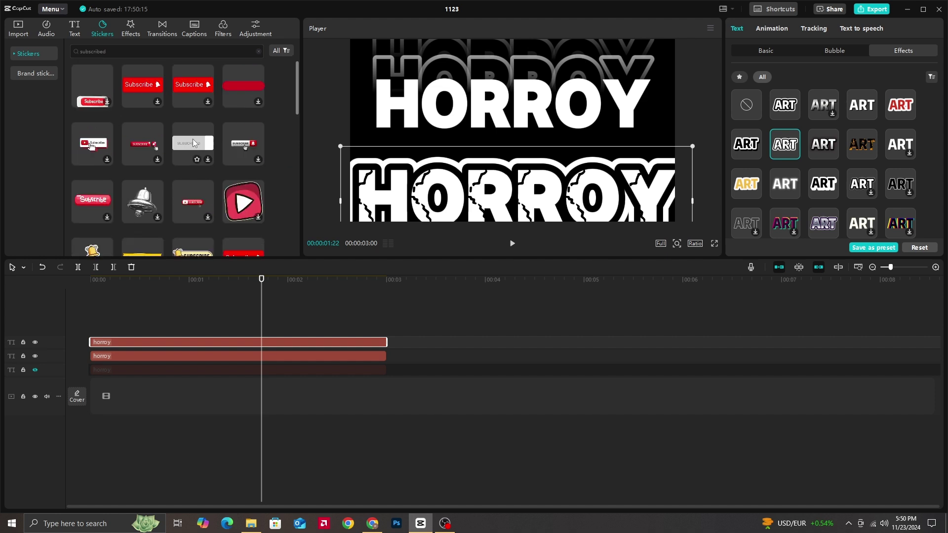
# Step: Add the red Subscribe bell sticker to the project and align its clip with the start of the timeline
pyautogui.click(196, 102)
pyautogui.click(208, 101)
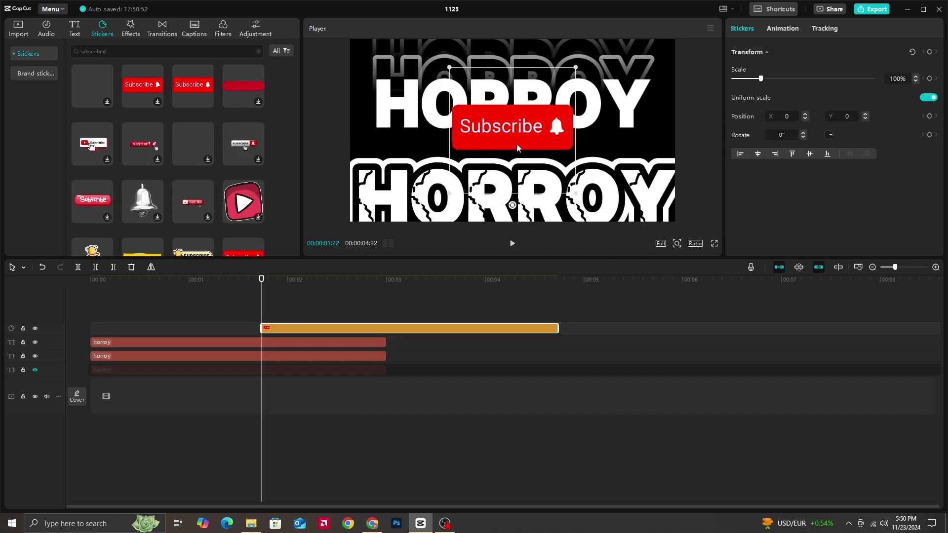
pyautogui.click(131, 28)
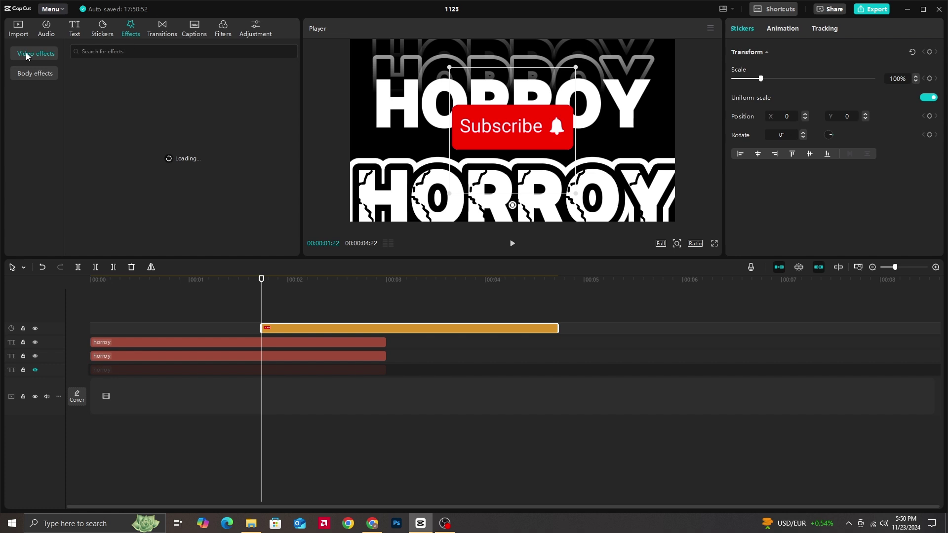
pyautogui.moveTo(269, 329); pyautogui.dragTo(96, 330)
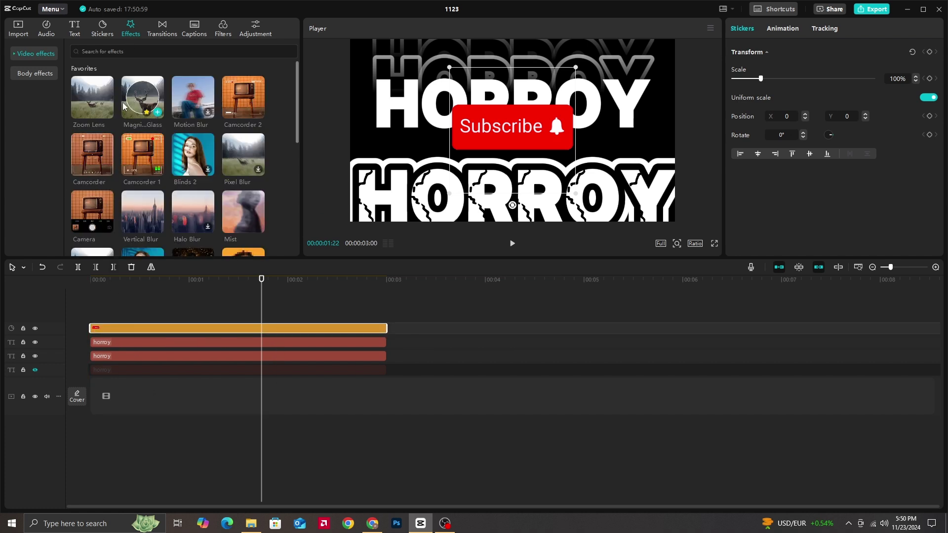
# Step: Add the Glitch video effect above the woman's clip and play it back
pyautogui.click(30, 55)
pyautogui.scroll(-3, 33, 126)
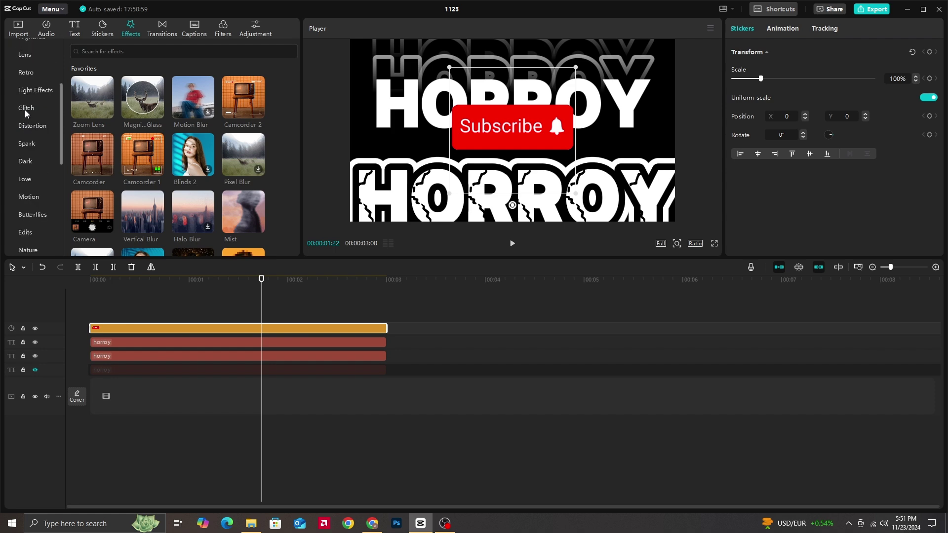
pyautogui.click(25, 109)
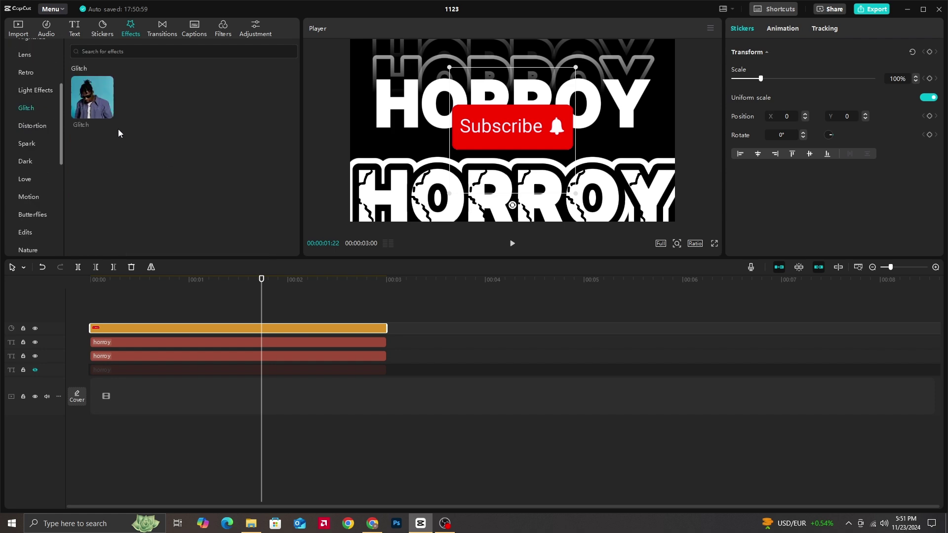
pyautogui.moveTo(108, 108)
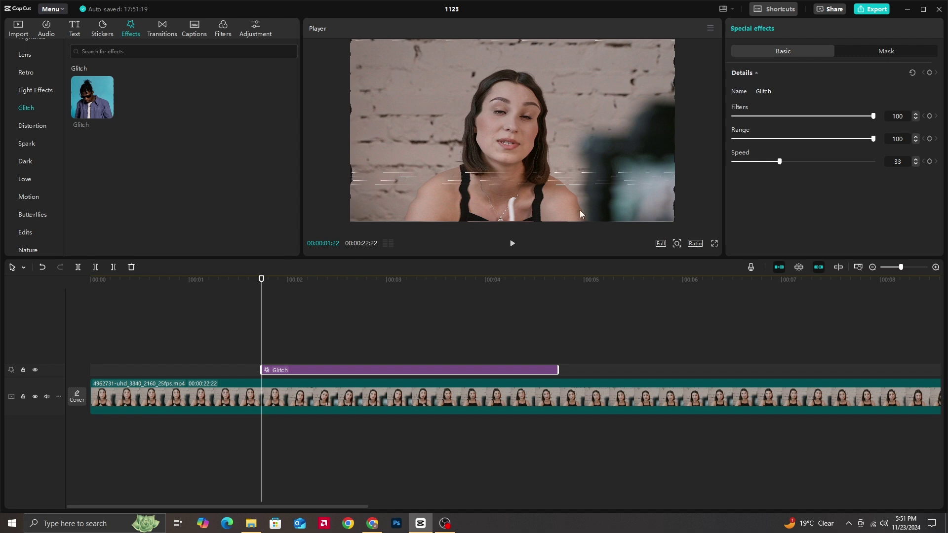
pyautogui.press('space')
pyautogui.press('space')
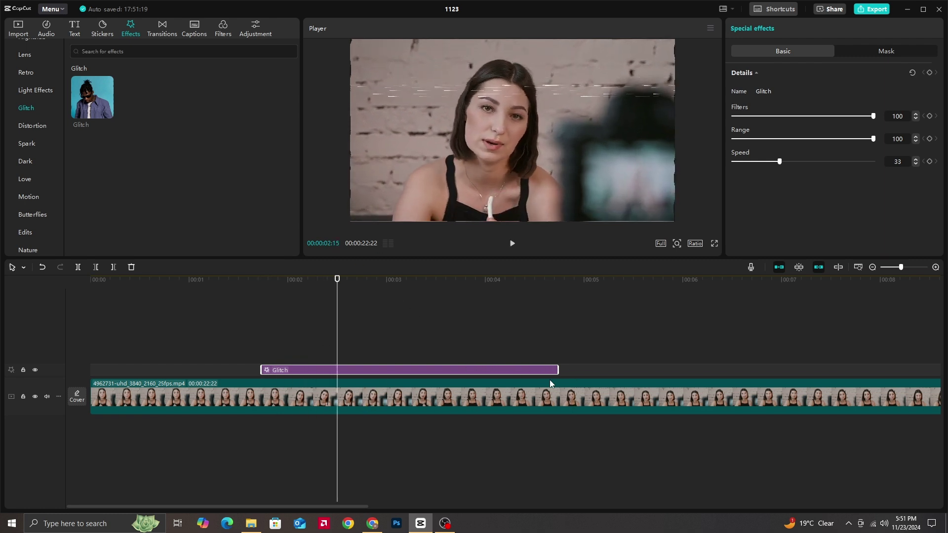
# Step: Shorten the Glitch effect to end at about 2 seconds and play the section from before it
pyautogui.moveTo(555, 368); pyautogui.dragTo(305, 370)
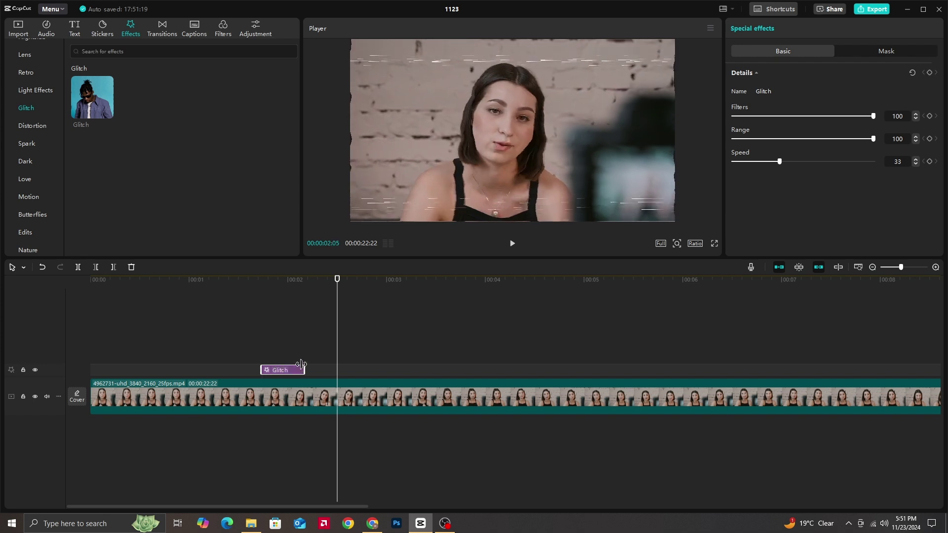
pyautogui.click(242, 291)
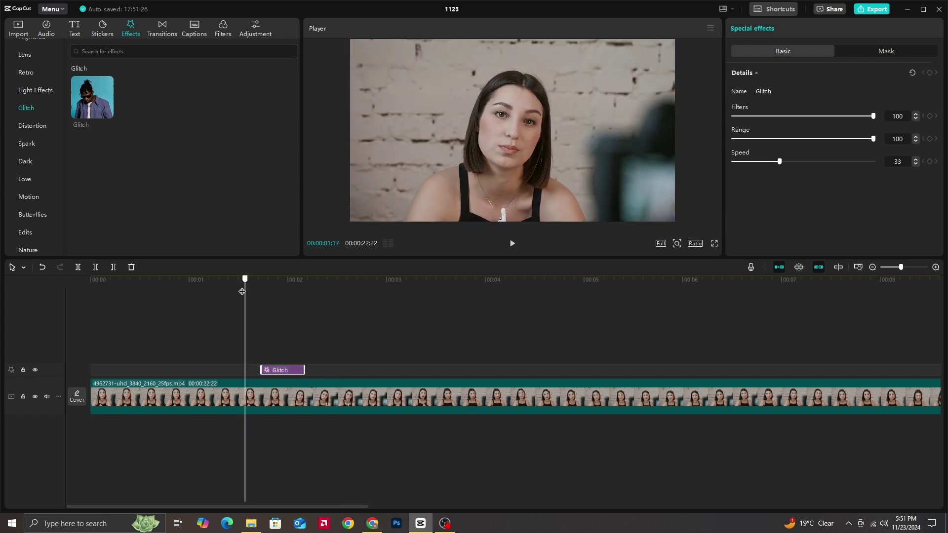
pyautogui.click(173, 288)
pyautogui.press('space')
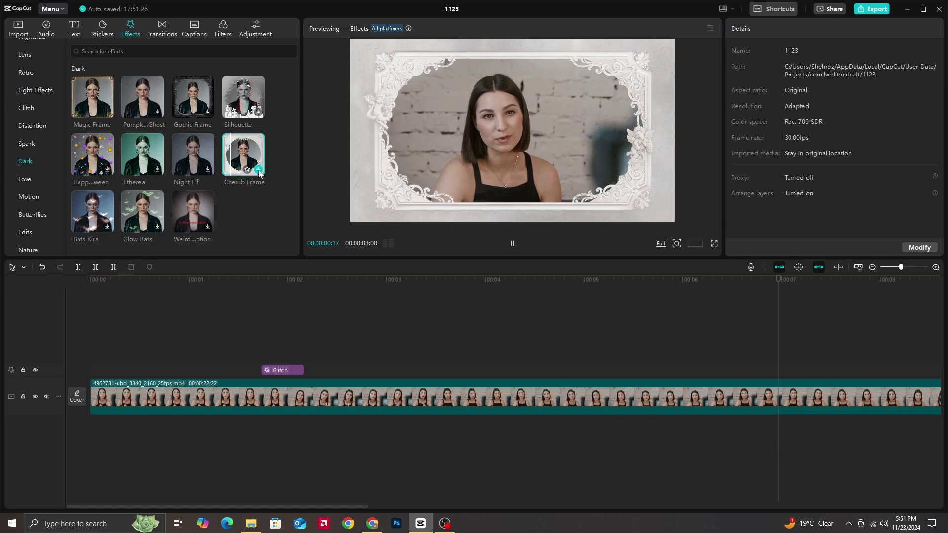
# Step: Add the Cherub Frame effect near 7 seconds and the Flash light effect at about 8.5 seconds, and play the Flash section
pyautogui.click(258, 171)
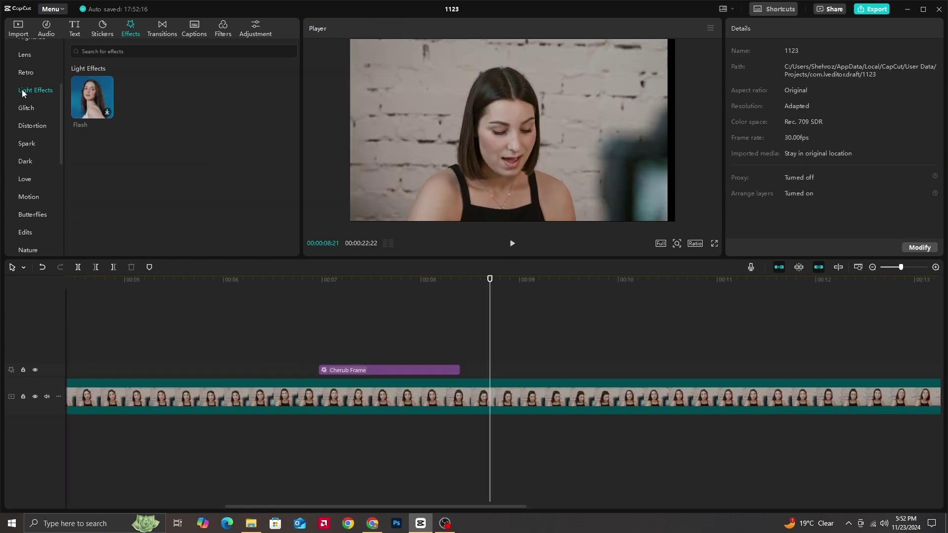
pyautogui.click(92, 101)
pyautogui.moveTo(89, 97); pyautogui.dragTo(487, 356)
pyautogui.click(486, 316)
pyautogui.press('space')
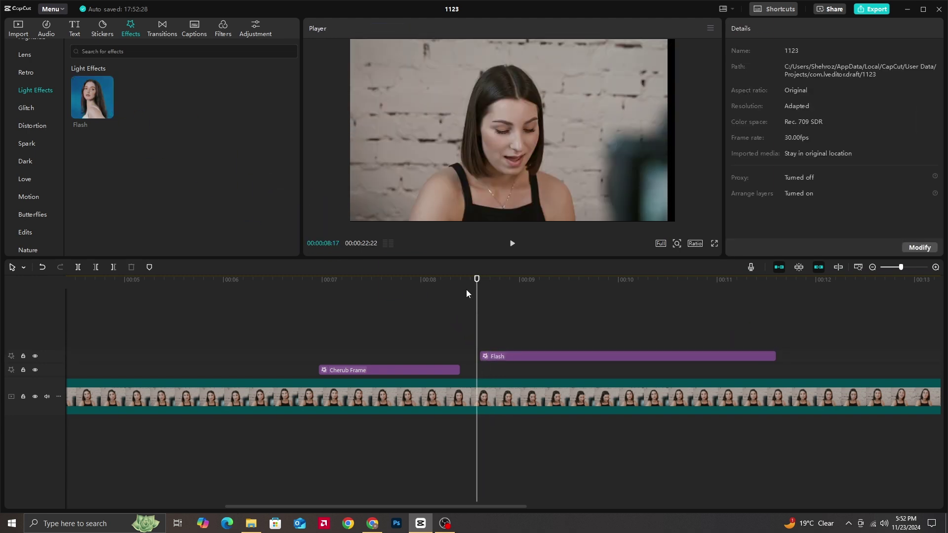
# Step: Add the Zoom Lens effect after Flash and the Camcorder 1 effect about 11 seconds in, playing back each one
pyautogui.scroll(10, 80, 87)
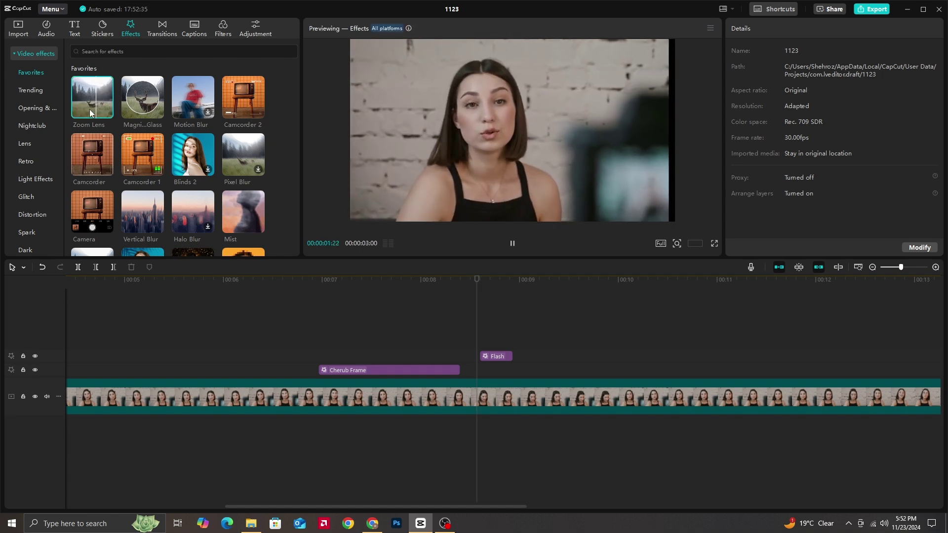
pyautogui.moveTo(90, 109); pyautogui.dragTo(546, 358)
pyautogui.press('space')
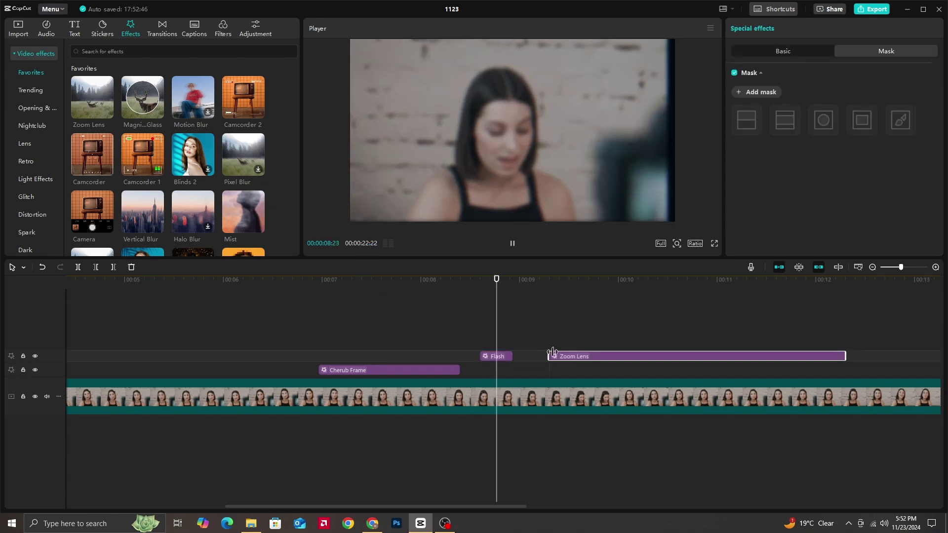
pyautogui.press('space')
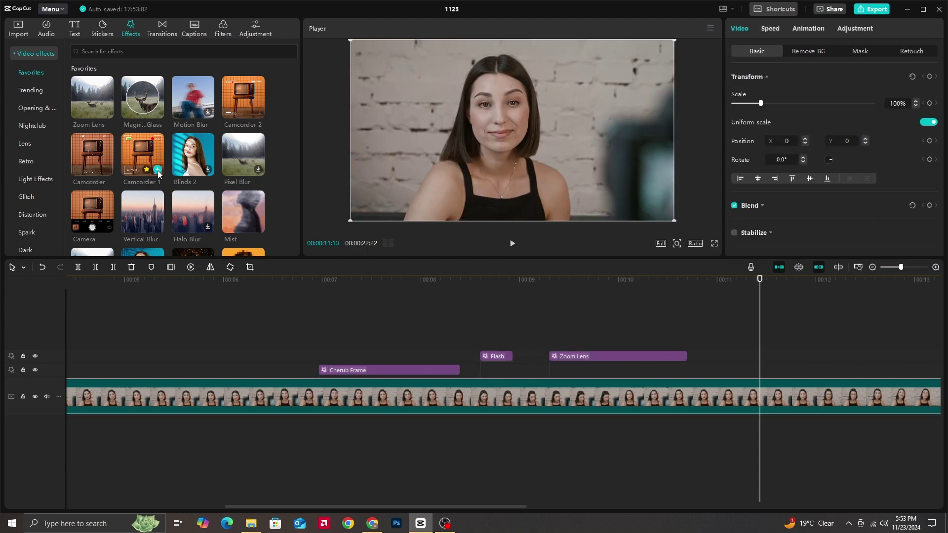
pyautogui.click(157, 169)
pyautogui.press('space')
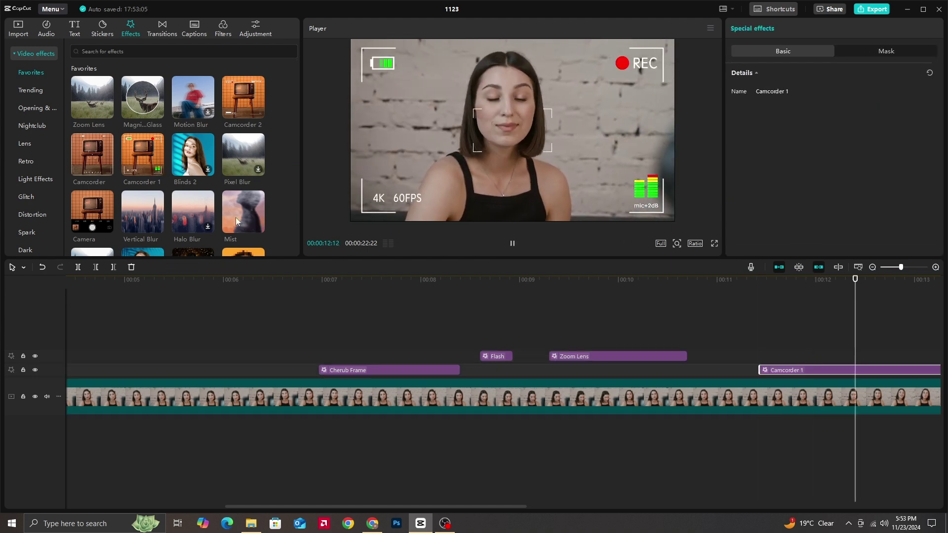
# Step: Preview the Vertical Blur effect, add it above the clip and place it at about 5 seconds
pyautogui.click(139, 210)
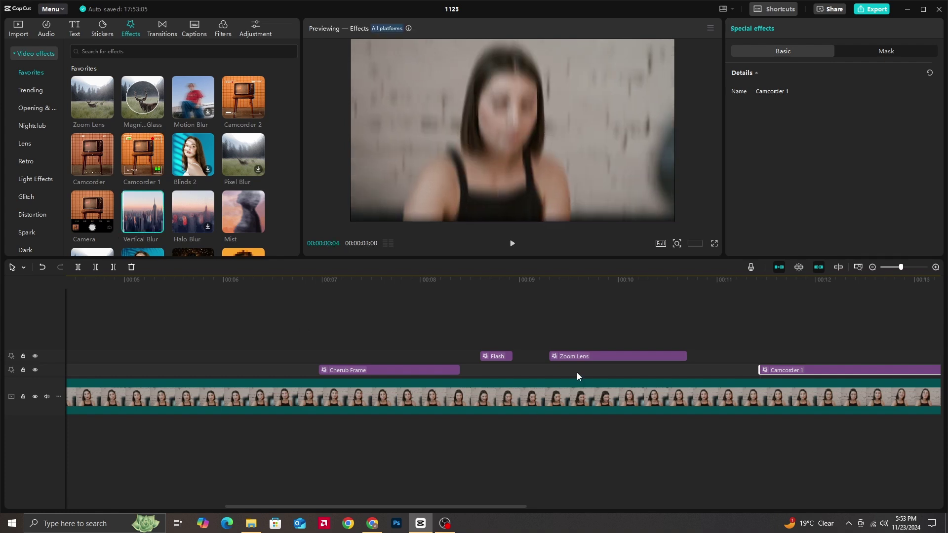
pyautogui.click(479, 399)
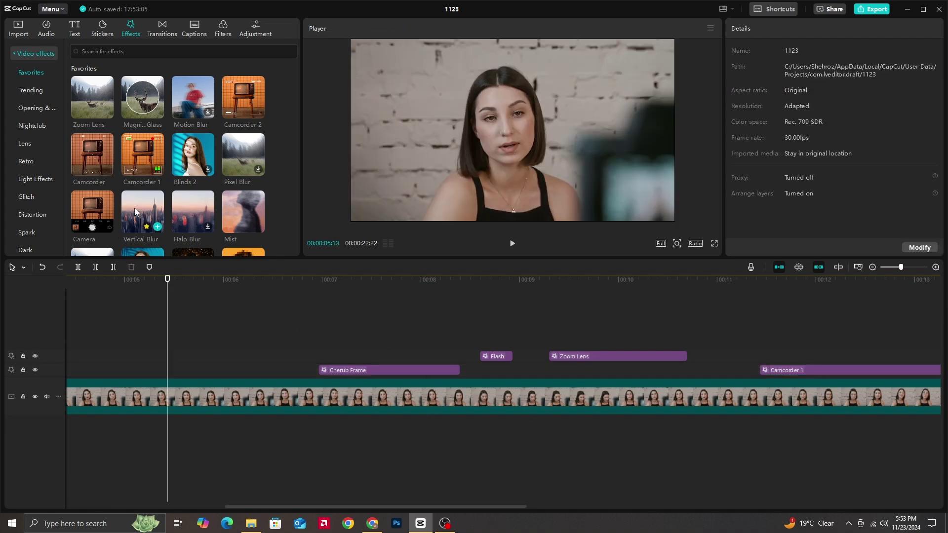
pyautogui.moveTo(134, 208); pyautogui.dragTo(383, 342)
pyautogui.moveTo(394, 342); pyautogui.dragTo(158, 342)
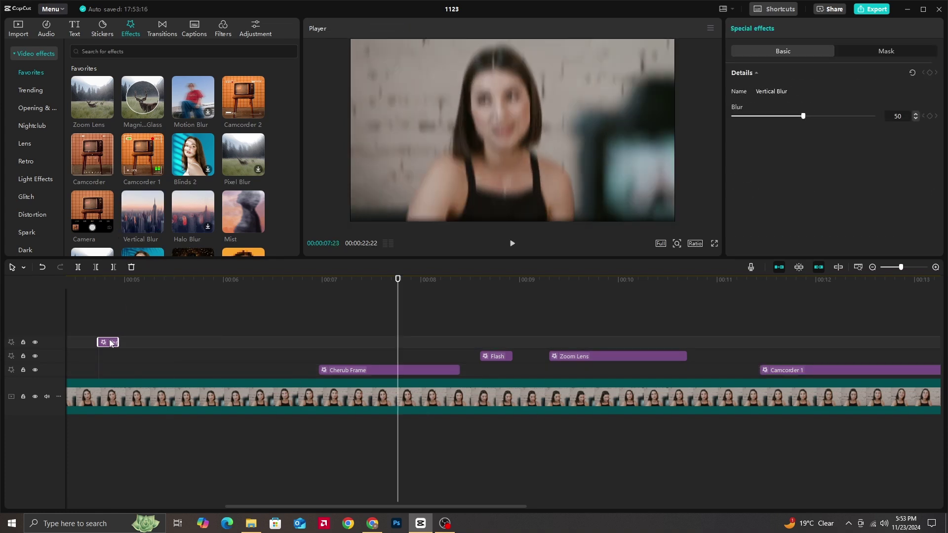
pyautogui.click(123, 316)
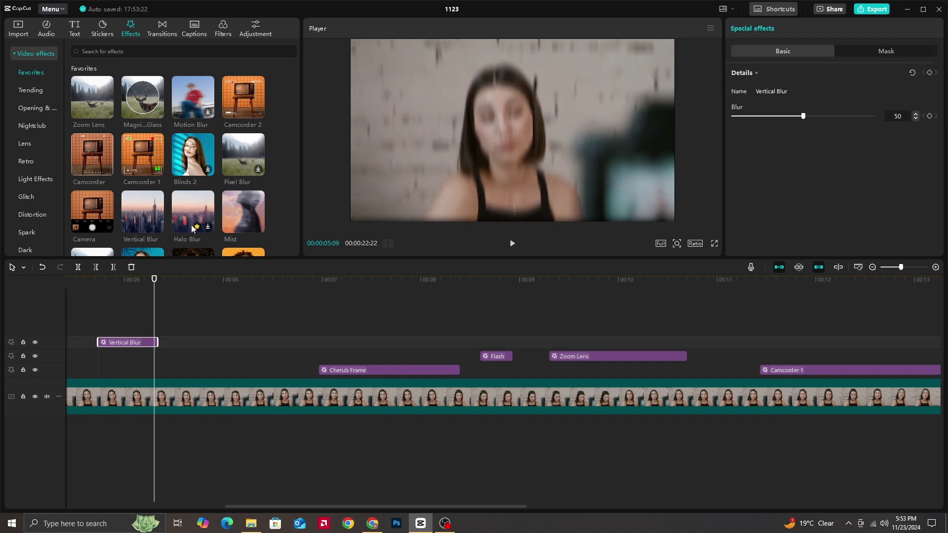
# Step: Add the Gold Sequins effect right after Vertical Blur and shorten it to about one second
pyautogui.click(194, 214)
pyautogui.scroll(-3, 193, 198)
pyautogui.click(192, 180)
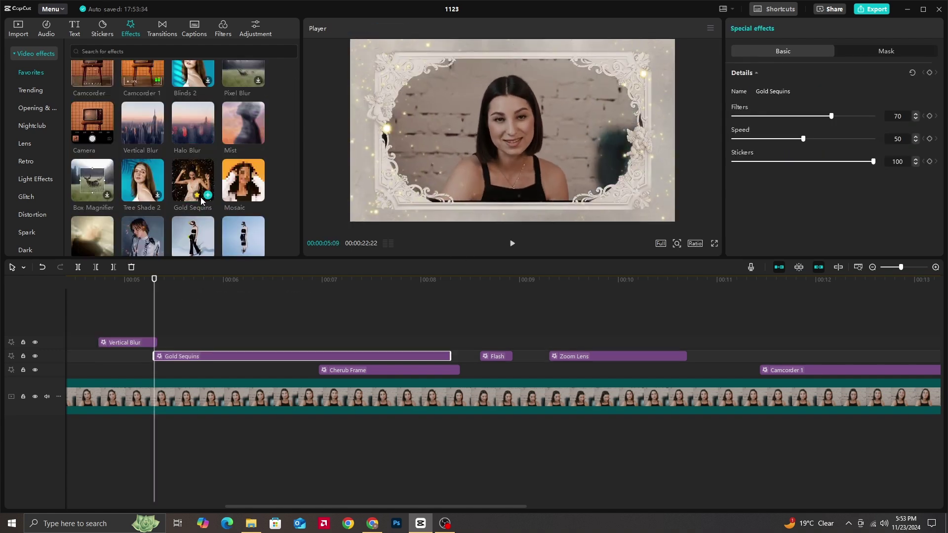
pyautogui.moveTo(451, 356); pyautogui.dragTo(243, 356)
pyautogui.click(290, 280)
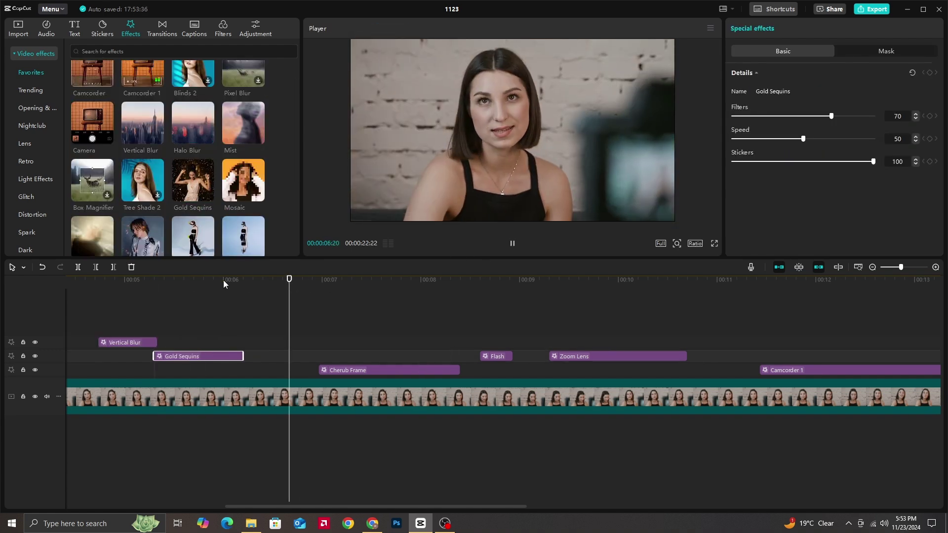
# Step: Look through the TV video effects, try previewing Noise, and open the favourite transitions
pyautogui.scroll(-5, 159, 166)
pyautogui.scroll(-4, 34, 198)
pyautogui.click(22, 179)
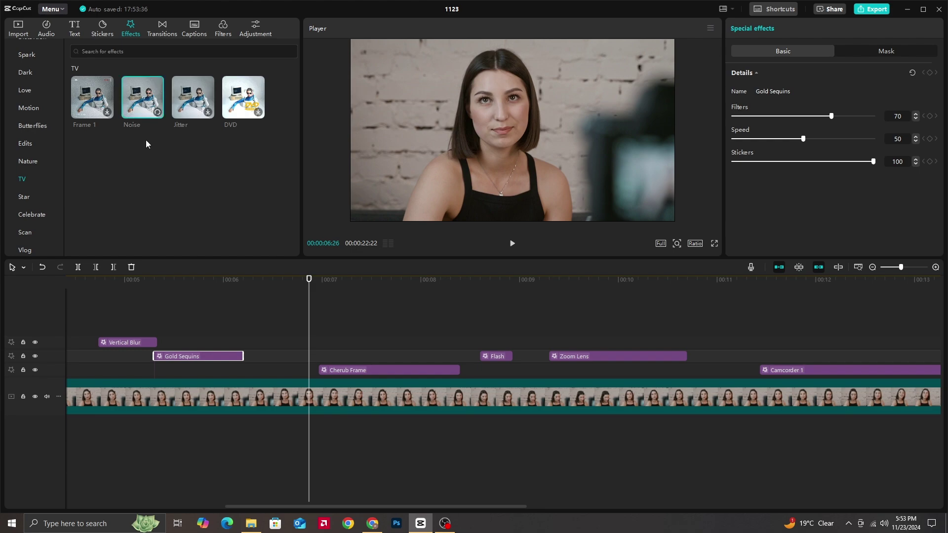
pyautogui.click(142, 98)
pyautogui.moveTo(59, 171); pyautogui.dragTo(60, 94)
pyautogui.click(36, 53)
pyautogui.click(162, 29)
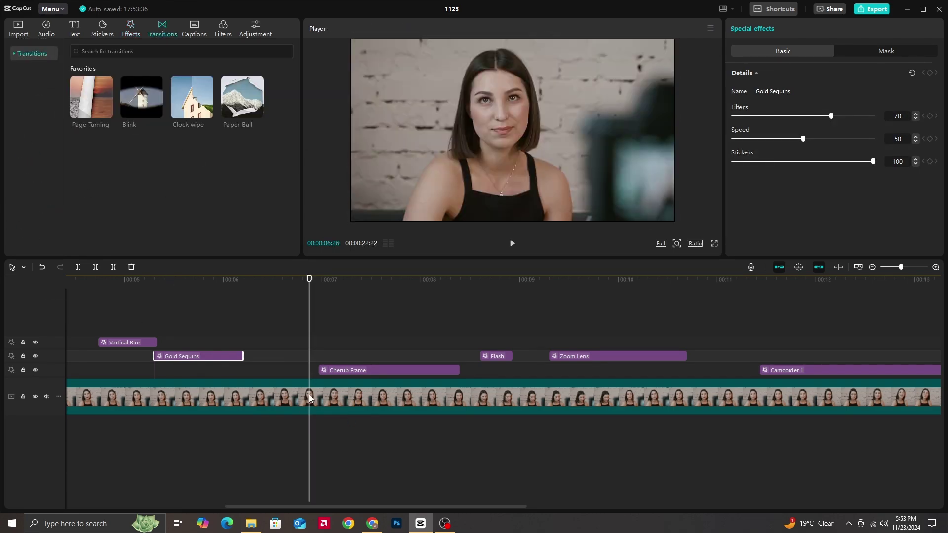
# Step: Import the portrait clip 7049146-uhd_2160_3840_30fps.mp4 and insert it at the cut at 00:00:09:11
pyautogui.click(18, 29)
pyautogui.click(90, 69)
pyautogui.scroll(-5, 276, 198)
pyautogui.scroll(3, 276, 203)
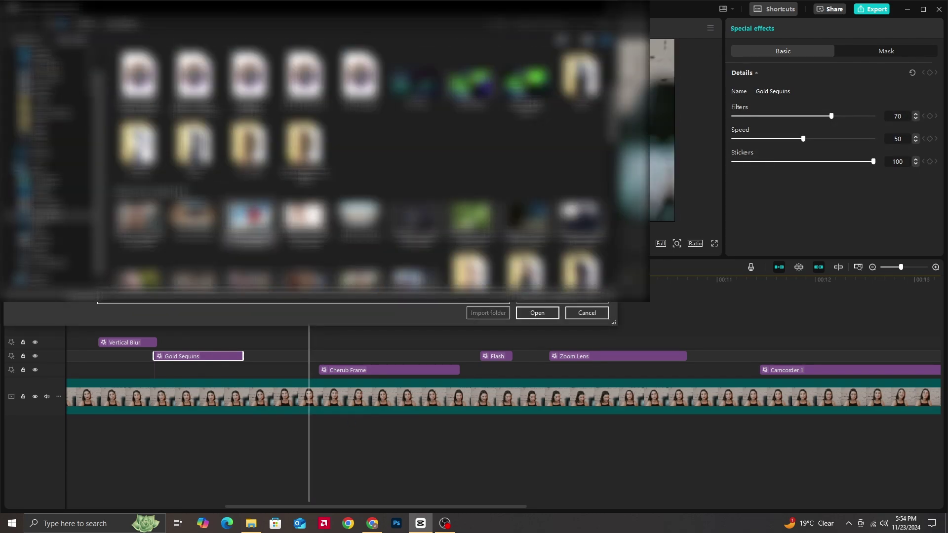
pyautogui.scroll(-8, 315, 203)
pyautogui.scroll(-3, 316, 172)
pyautogui.click(194, 156)
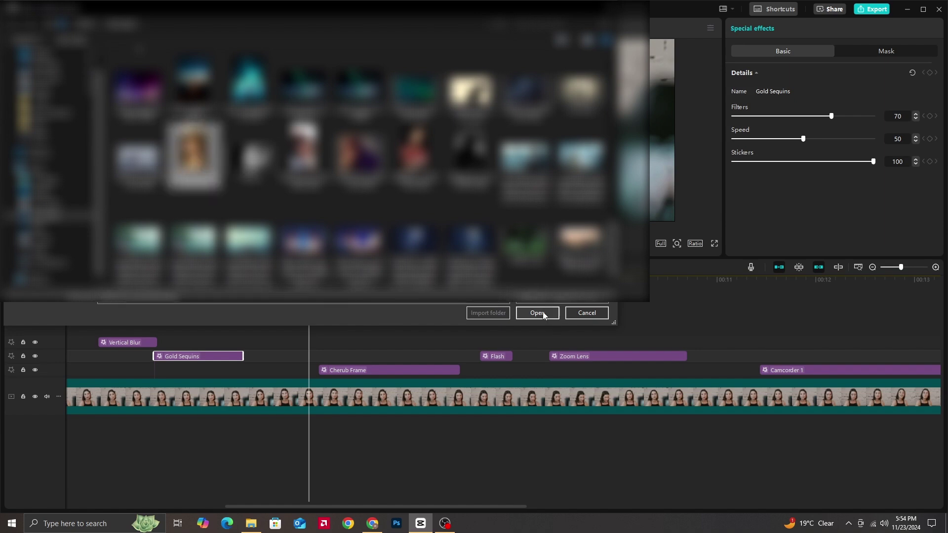
pyautogui.click(537, 313)
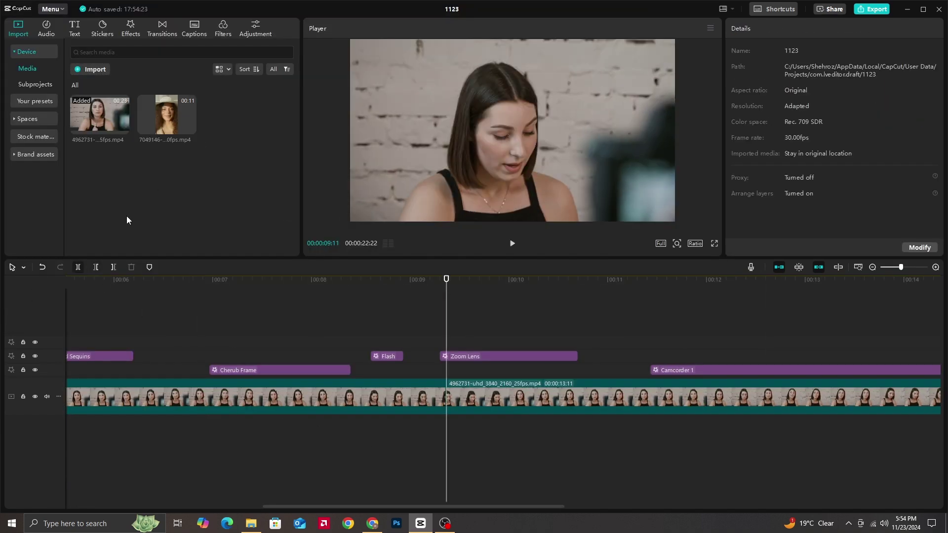
pyautogui.moveTo(167, 115); pyautogui.dragTo(497, 422)
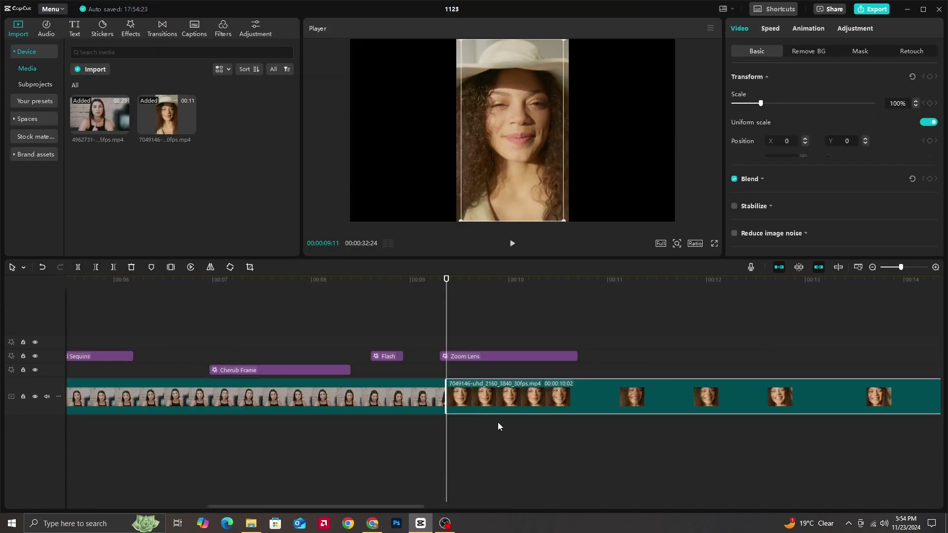
# Step: Add the trending Blink transition between the two clips and play it back
pyautogui.click(148, 30)
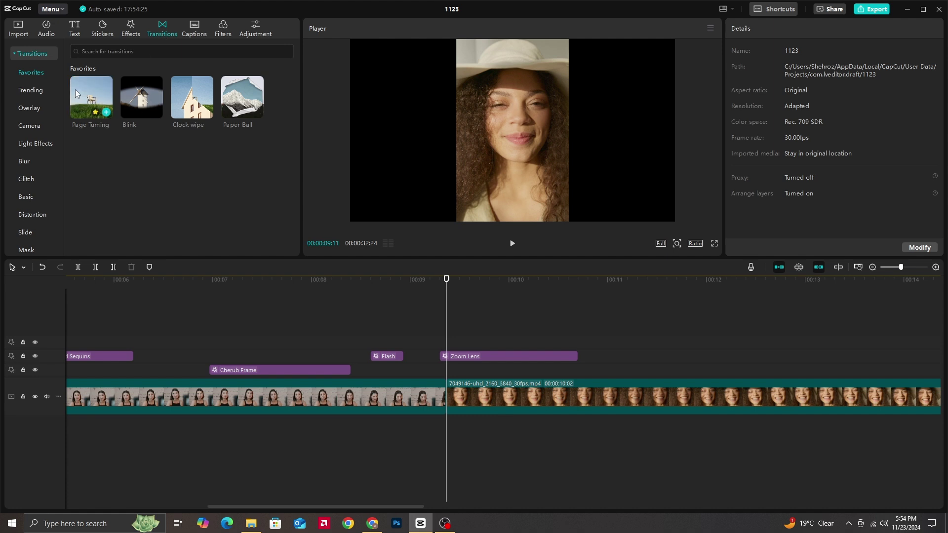
pyautogui.click(35, 54)
pyautogui.click(29, 90)
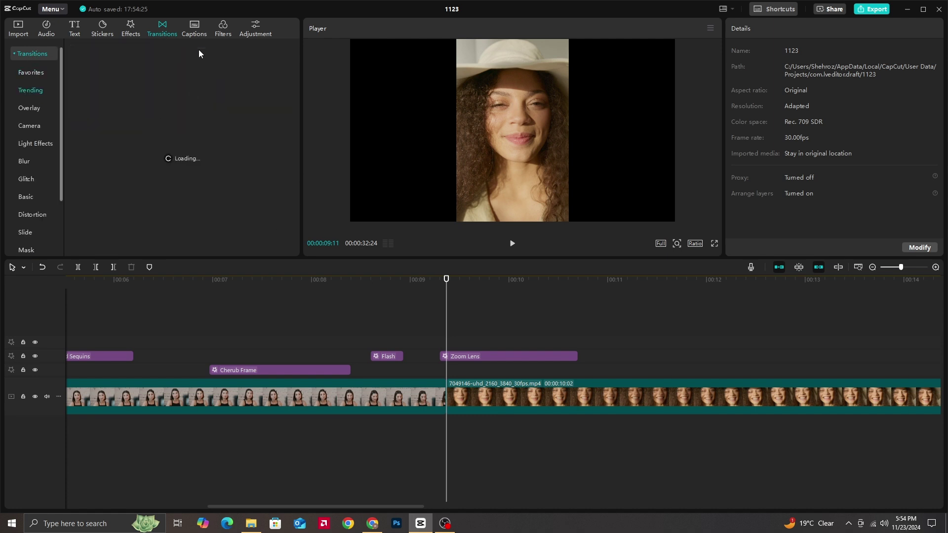
pyautogui.scroll(-2, 30, 148)
pyautogui.scroll(2, 22, 123)
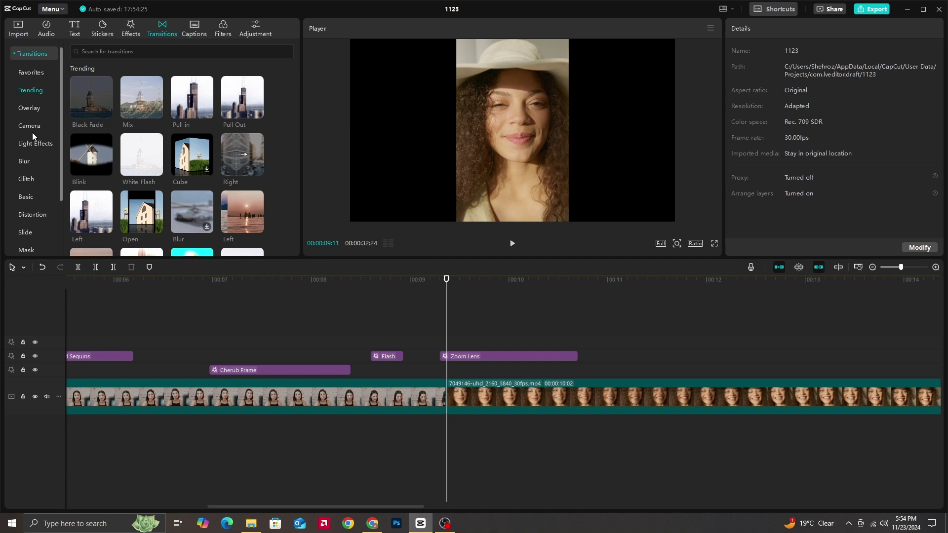
pyautogui.click(106, 169)
pyautogui.click(538, 293)
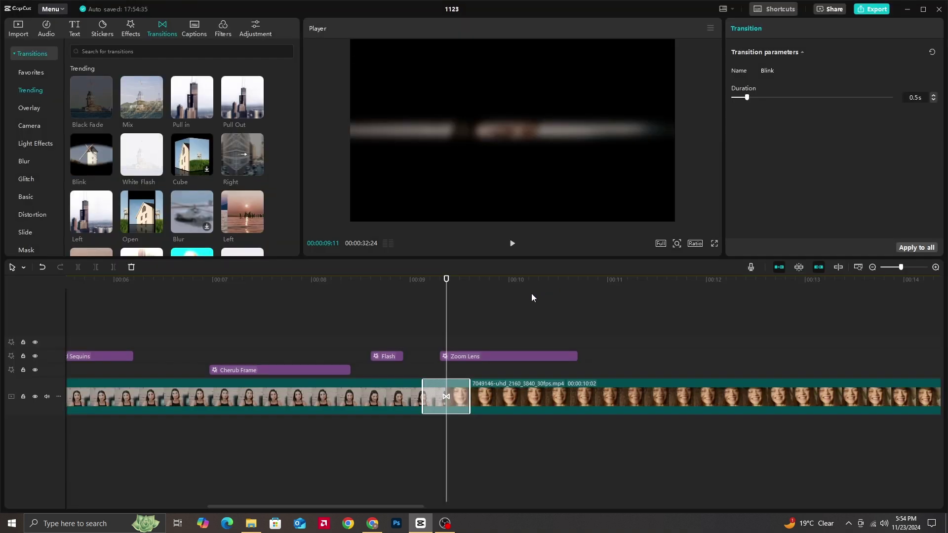
pyautogui.click(417, 286)
pyautogui.press('space')
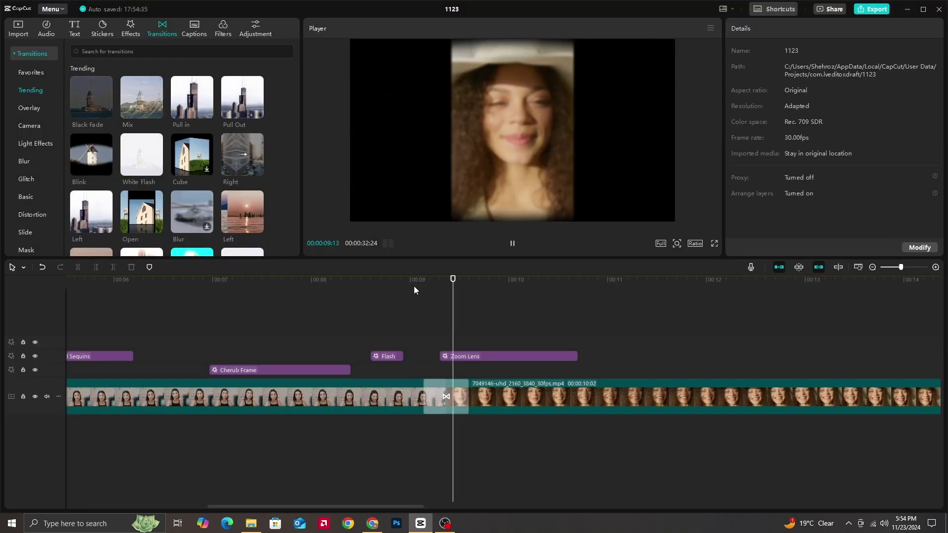
# Step: Try the Blur transition and compare the favourite transitions with the trending ones
pyautogui.click(198, 208)
pyautogui.scroll(5, 232, 188)
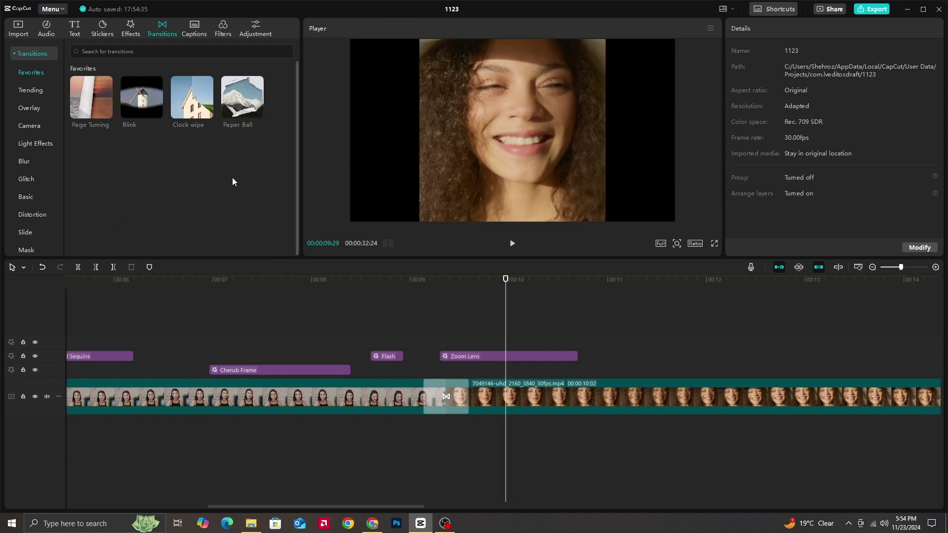
pyautogui.click(31, 90)
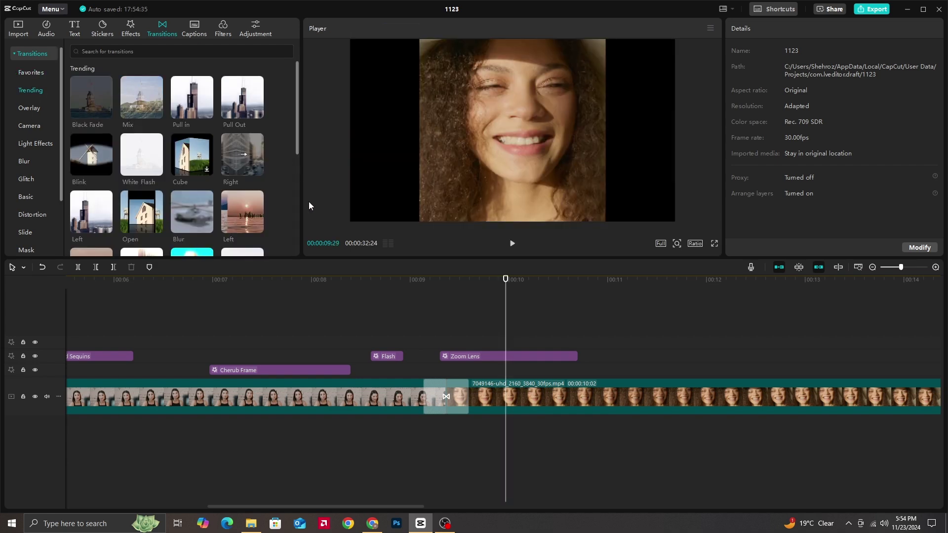
# Step: Apply the trending Left transition between the two clips and play it back
pyautogui.click(257, 227)
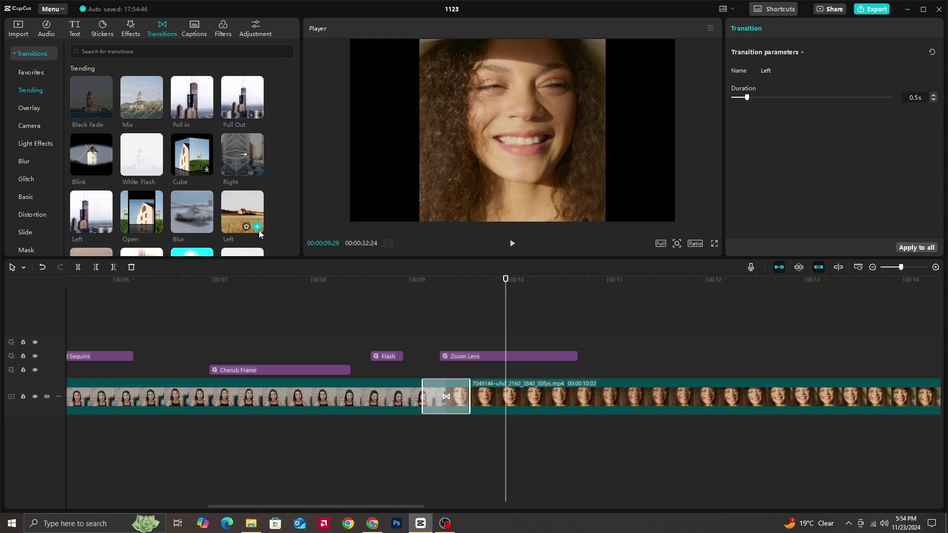
pyautogui.click(427, 296)
pyautogui.press('space')
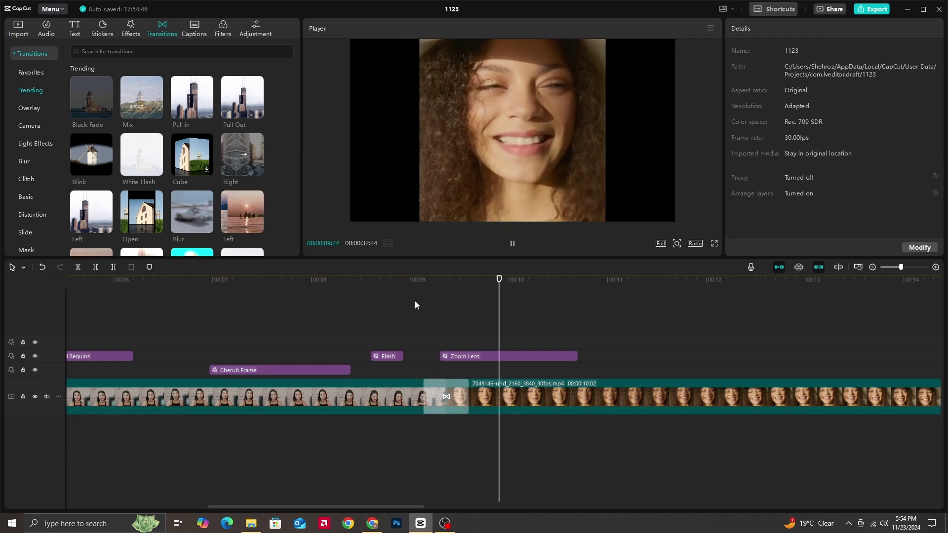
pyautogui.click(411, 301)
pyautogui.press('space')
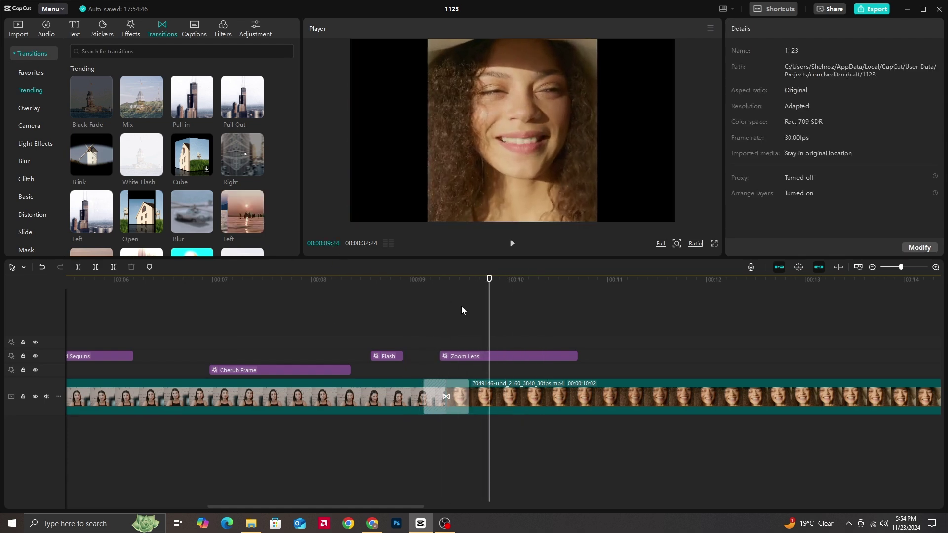
# Step: Look through the Black Friday music and the Halloween sound effects in the audio library
pyautogui.click(46, 28)
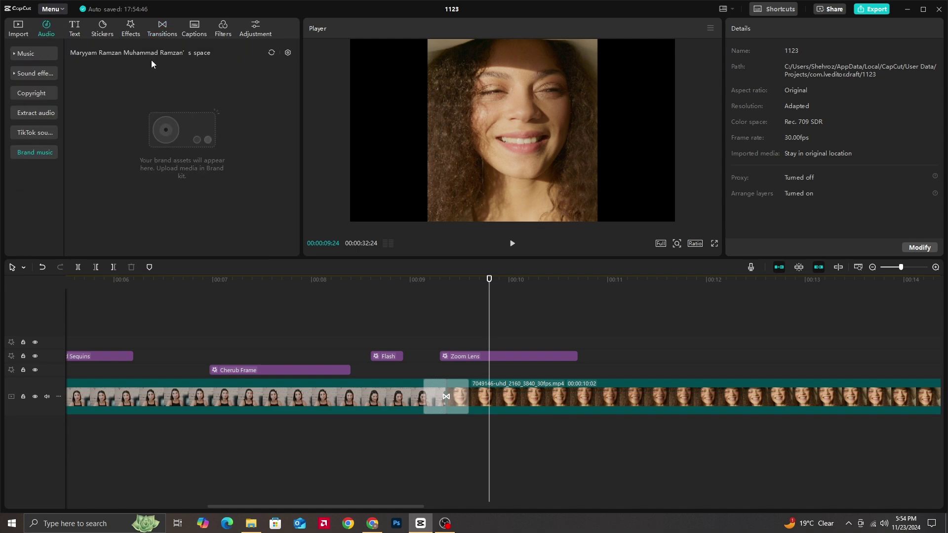
pyautogui.click(23, 58)
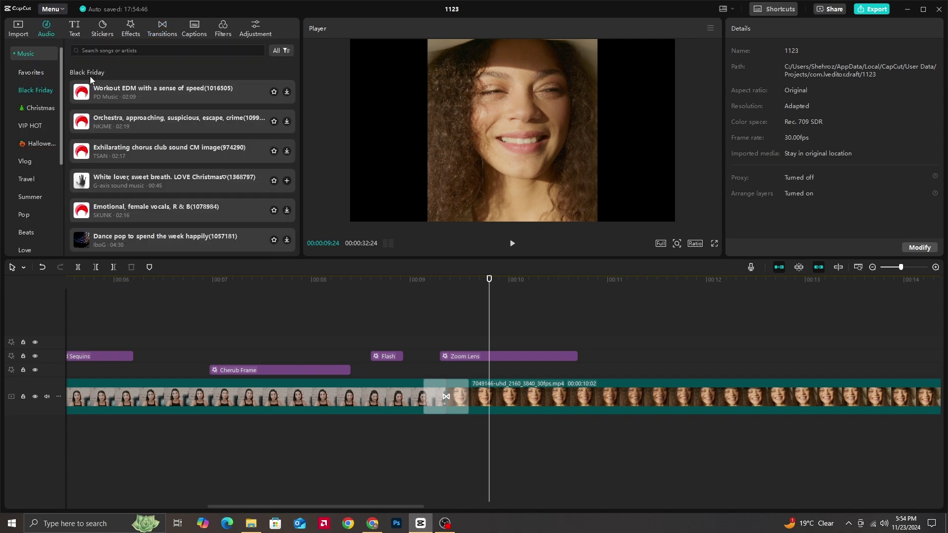
pyautogui.click(22, 57)
pyautogui.click(28, 74)
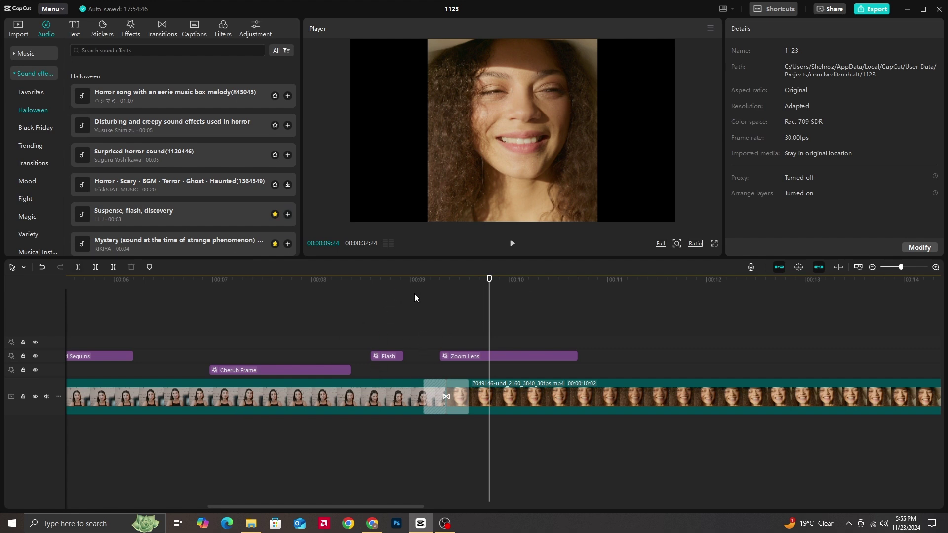
# Step: Preview the transition at 00:00:09:12, review the Basic transitions and open the captions features
pyautogui.click(448, 298)
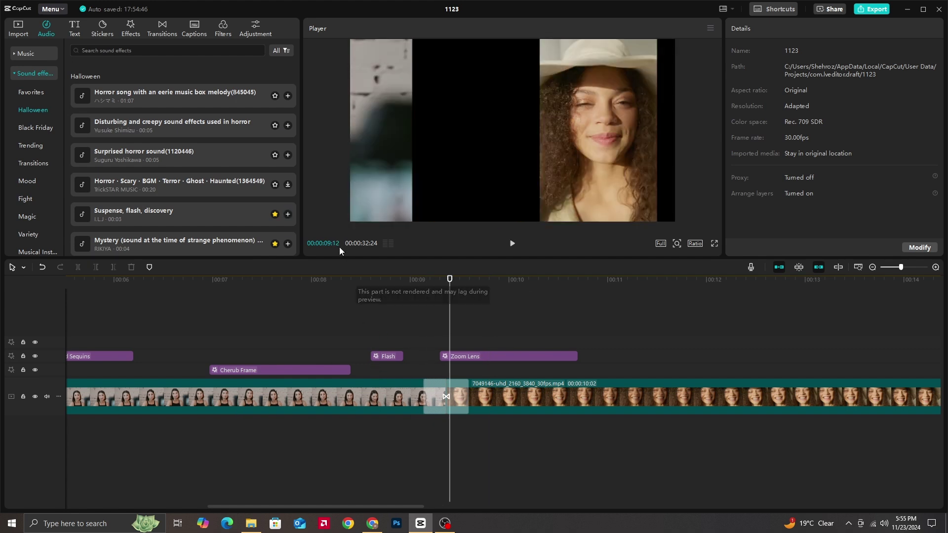
pyautogui.click(167, 31)
pyautogui.scroll(-3, 33, 134)
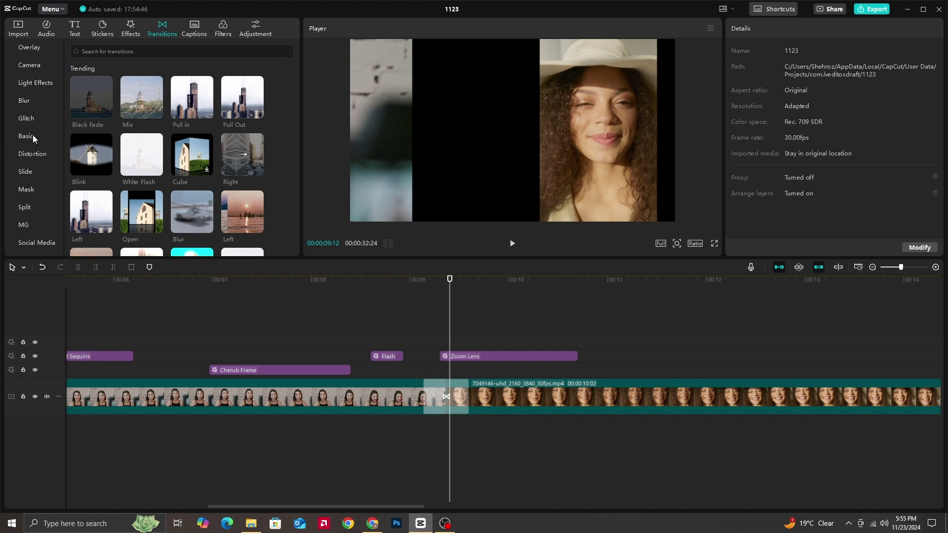
pyautogui.click(33, 135)
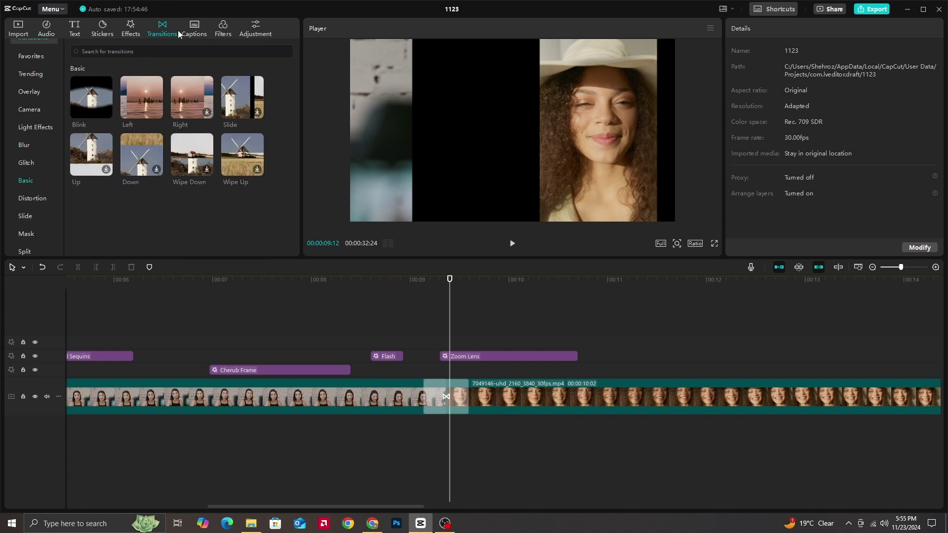
pyautogui.click(193, 29)
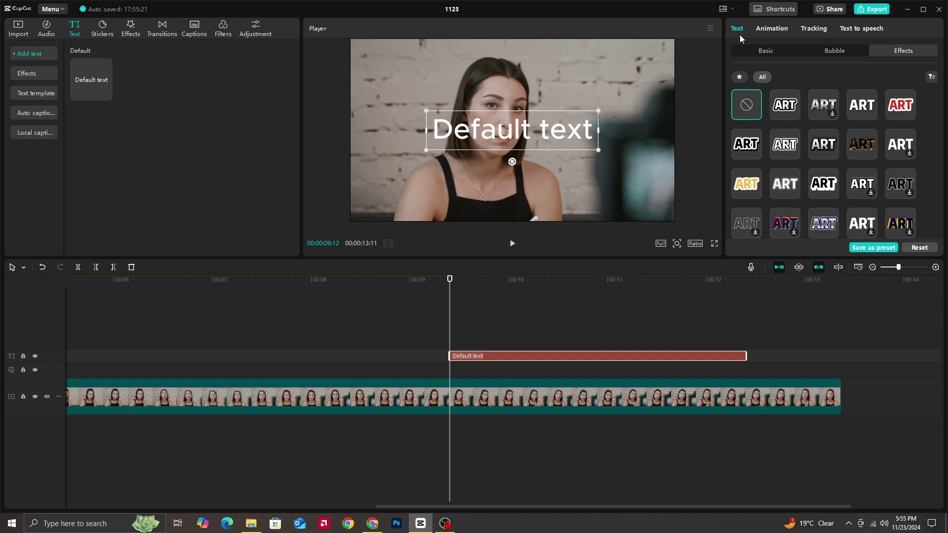
# Step: Replace the default text with "hello every one"
pyautogui.click(765, 51)
pyautogui.click(781, 71)
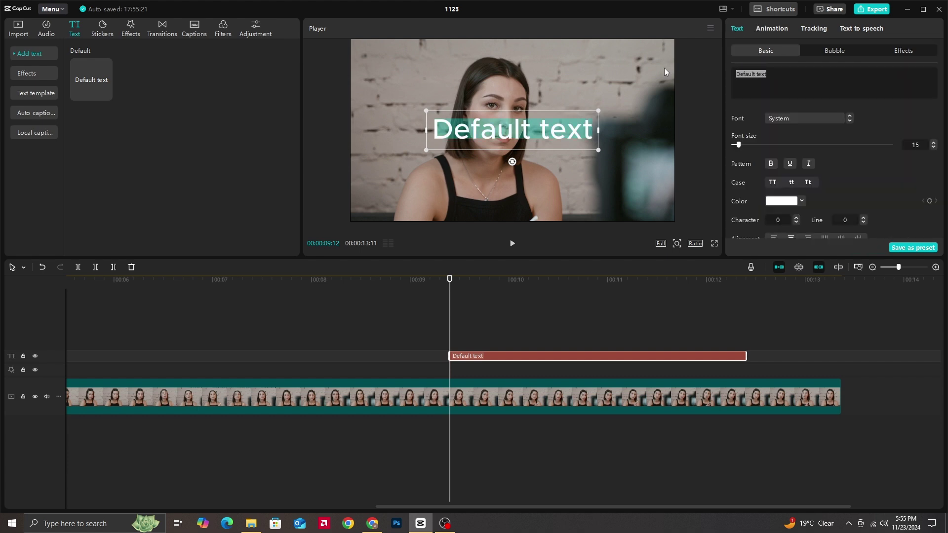
pyautogui.write('hello w')
pyautogui.press('Left')
pyautogui.write('e')
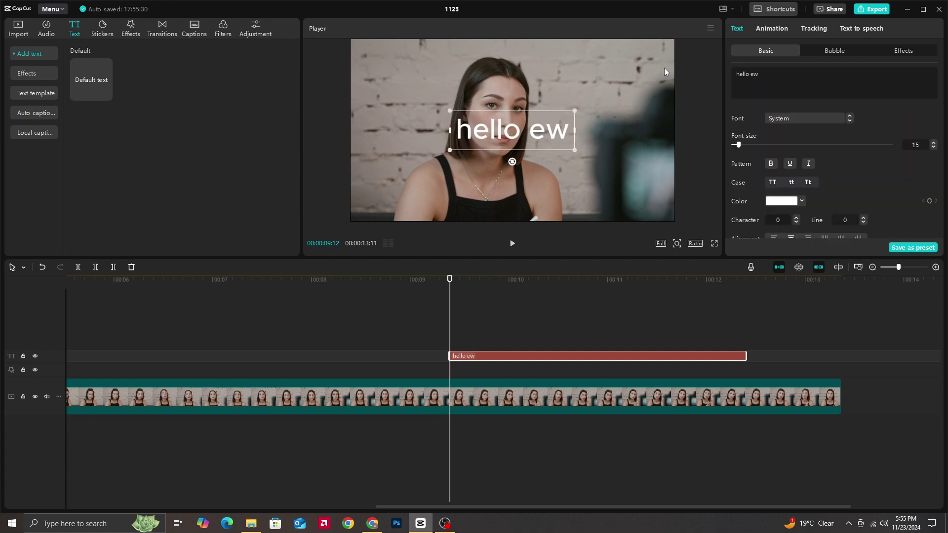
pyautogui.press('BackSpace')
pyautogui.press('BackSpace')
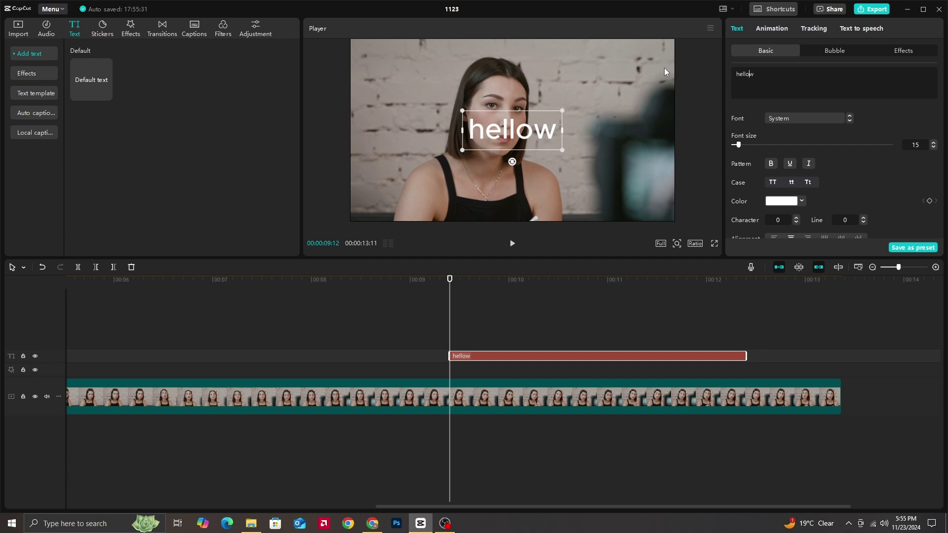
pyautogui.press('BackSpace')
pyautogui.press('Delete')
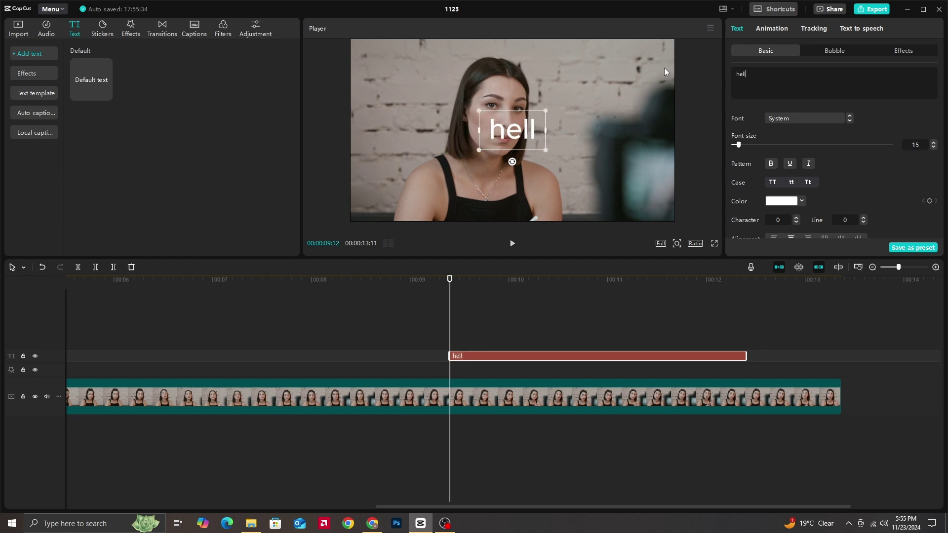
pyautogui.write('o every o')
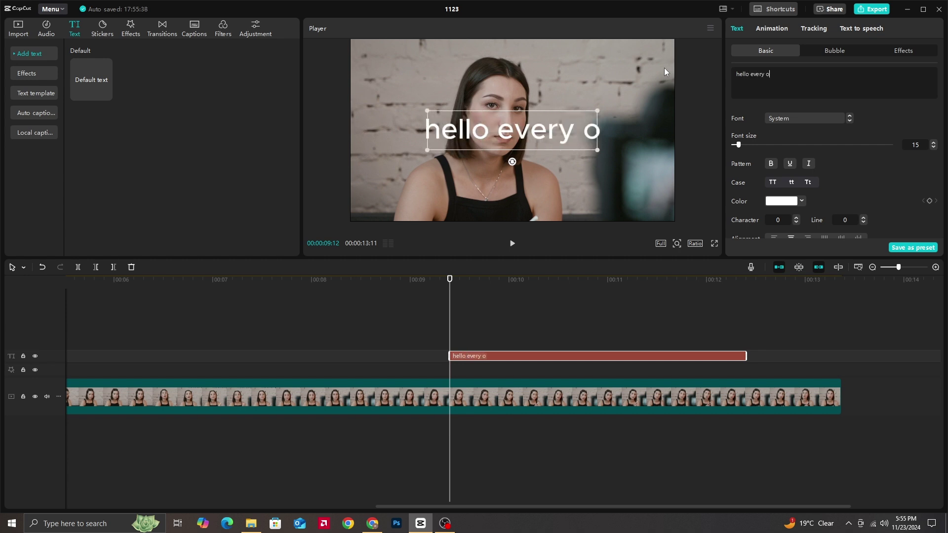
pyautogui.write('ne')
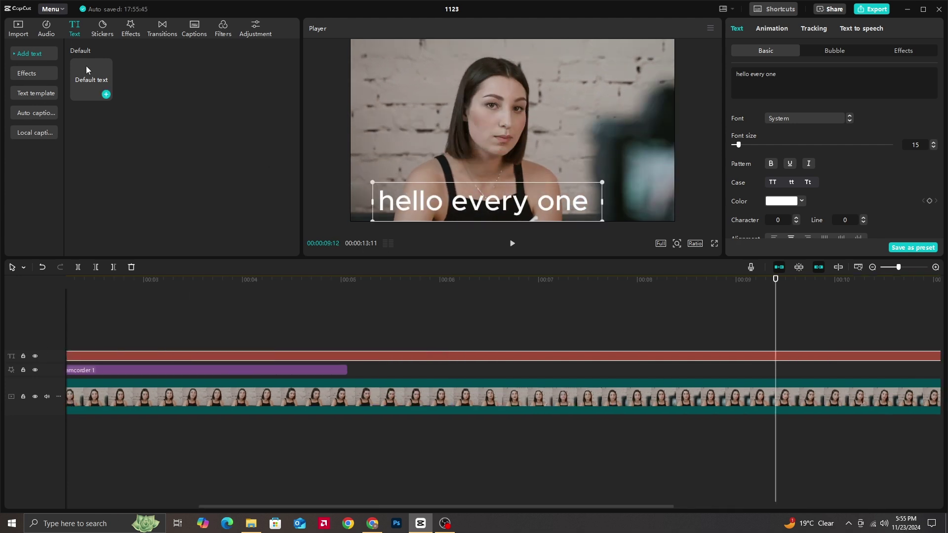
# Step: Generate speech from the "hello every one" text with the Male Storyteller voice
pyautogui.click(36, 113)
pyautogui.click(850, 29)
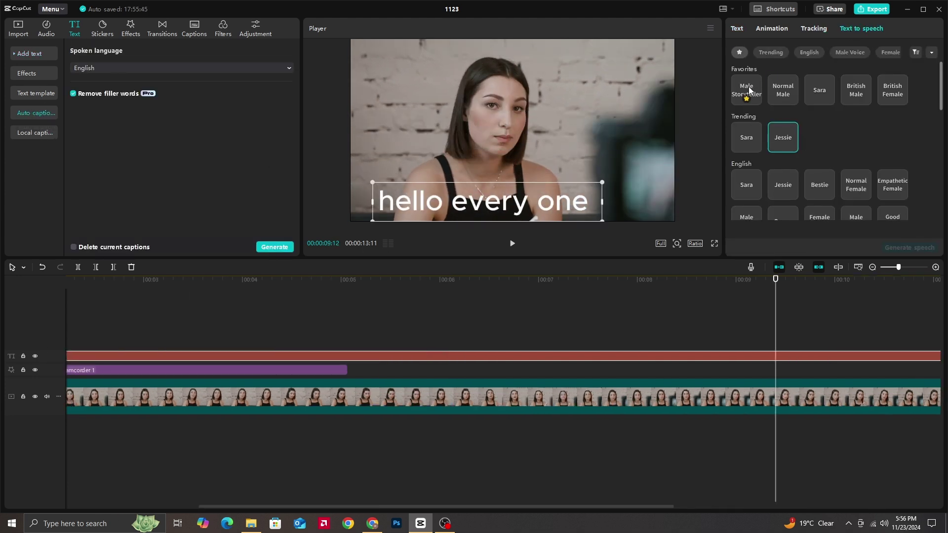
pyautogui.click(748, 87)
pyautogui.click(909, 248)
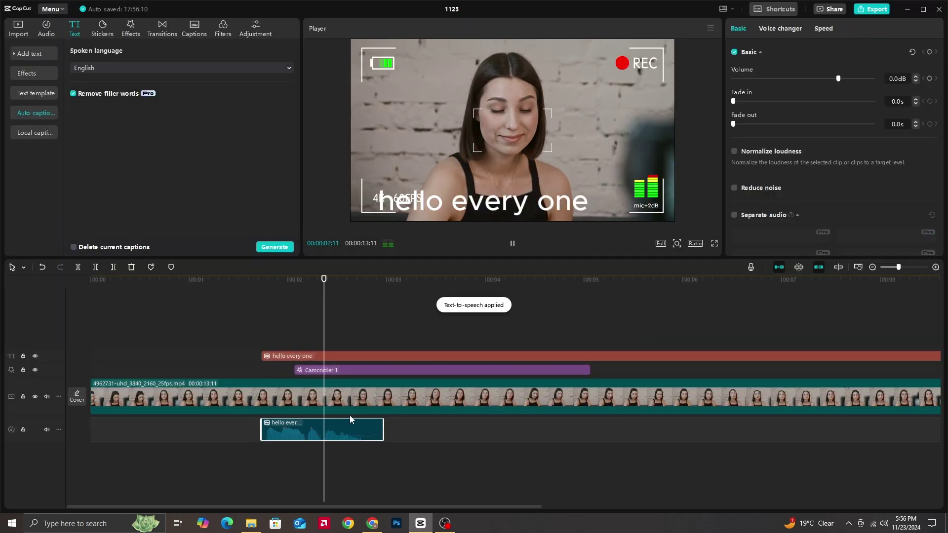
# Step: Generate English auto captions with filler words removed and play back the captioned section
pyautogui.click(249, 435)
pyautogui.click(277, 250)
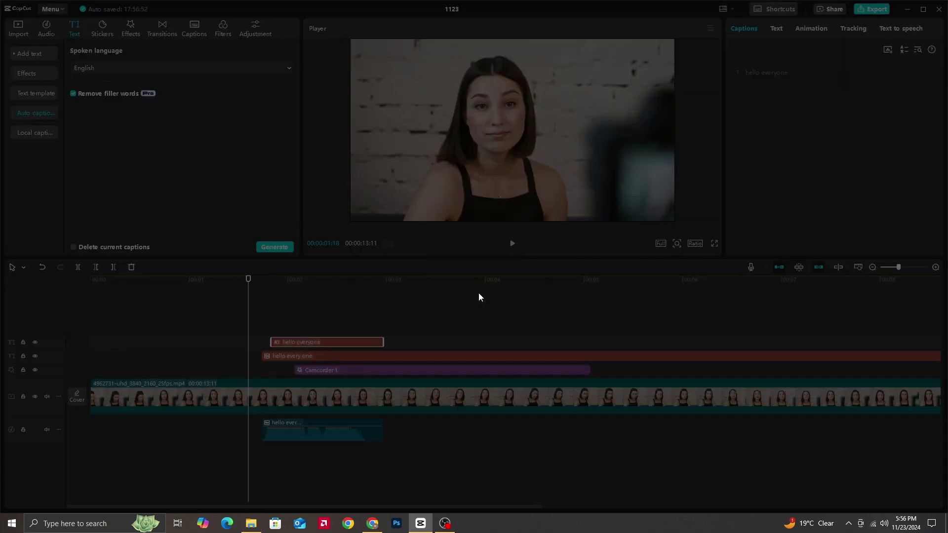
pyautogui.press('space')
pyautogui.press('space')
# Step: Delete the original "hello every one" text clip and play back the generated caption with its speech
pyautogui.click(284, 357)
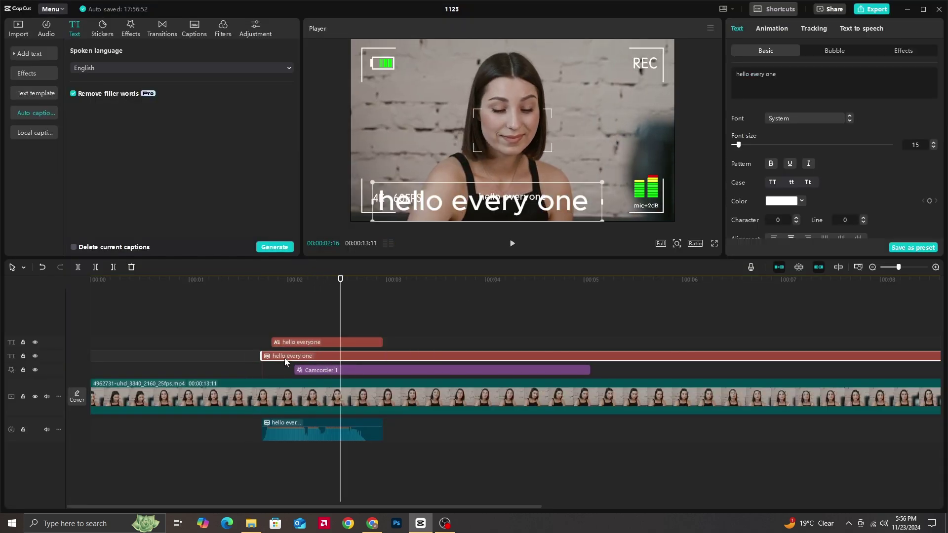
pyautogui.press('Delete')
pyautogui.press('space')
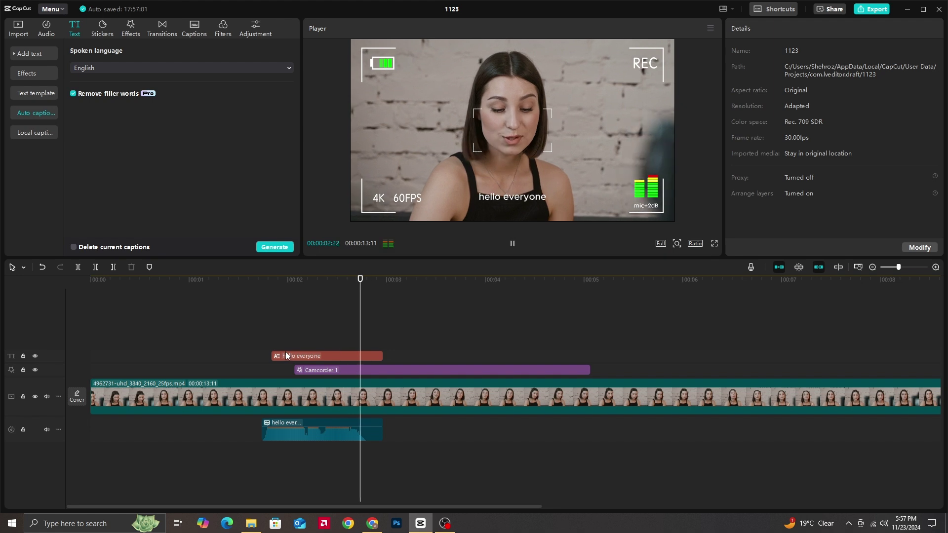
pyautogui.click(274, 294)
pyautogui.press('space')
# Step: Move the "hello everyone" caption to start at about 00:00:02:02 and play back its timing
pyautogui.moveTo(338, 357)
pyautogui.mouseDown()
pyautogui.moveTo(392, 366)
pyautogui.moveTo(403, 357)
pyautogui.moveTo(335, 358)
pyautogui.mouseUp()
pyautogui.press('space')
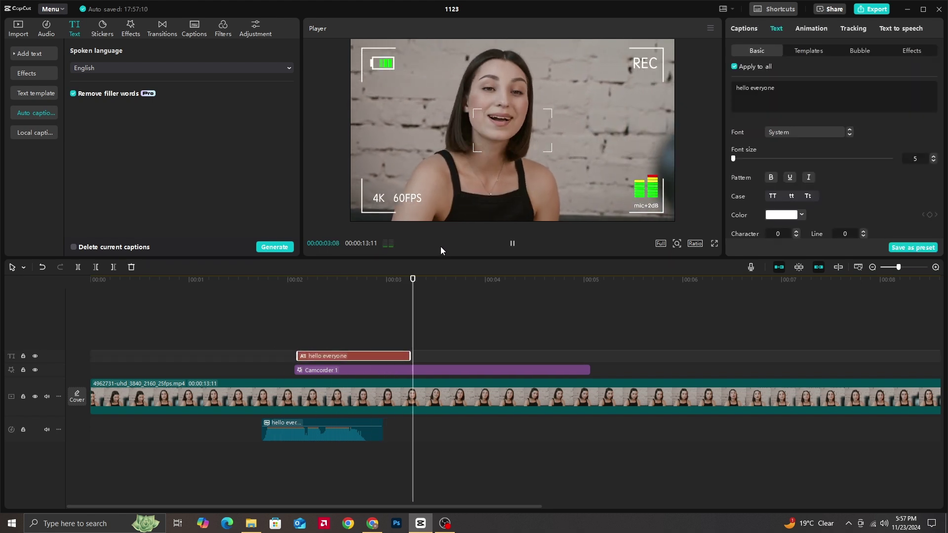
pyautogui.press('space')
# Step: Add extra spaces between "hello" and "everyone" in the caption text and play it back
pyautogui.click(811, 30)
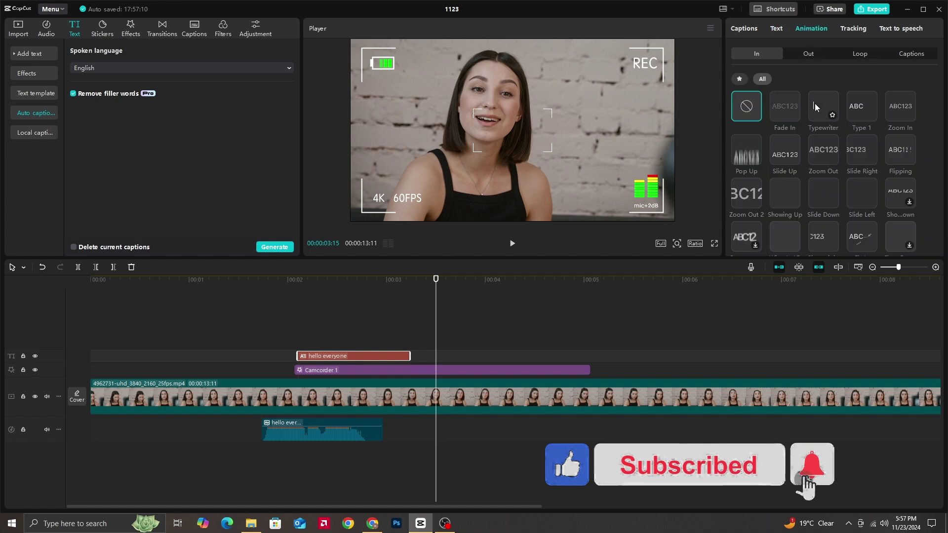
pyautogui.click(743, 30)
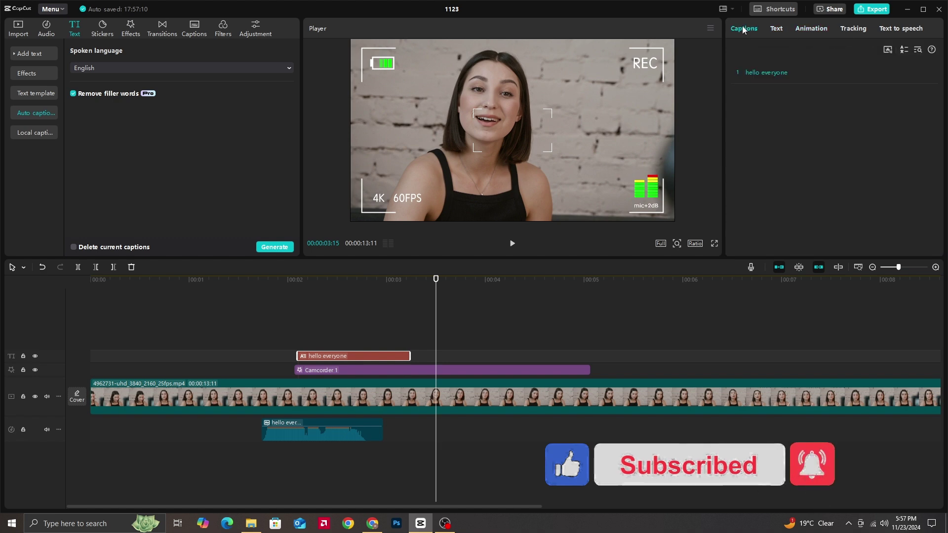
pyautogui.click(759, 72)
pyautogui.press('space')
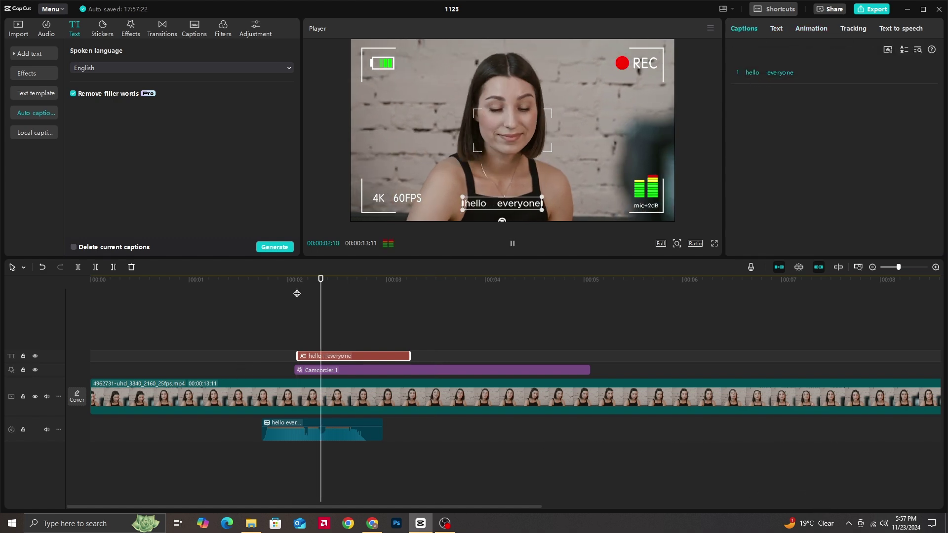
# Step: Give the caption a Zoom Out exit animation and a Typewriter entrance animation of 0.5 s each
pyautogui.click(795, 28)
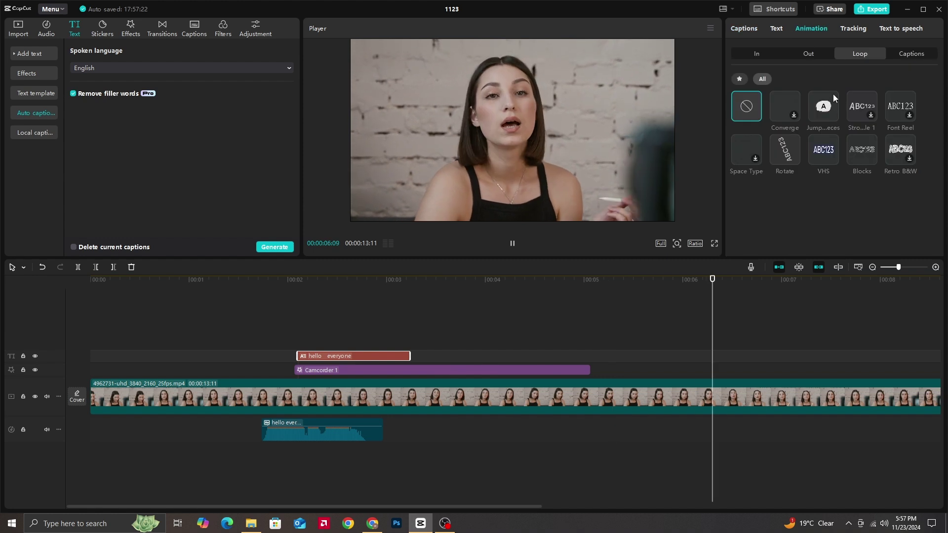
pyautogui.click(816, 102)
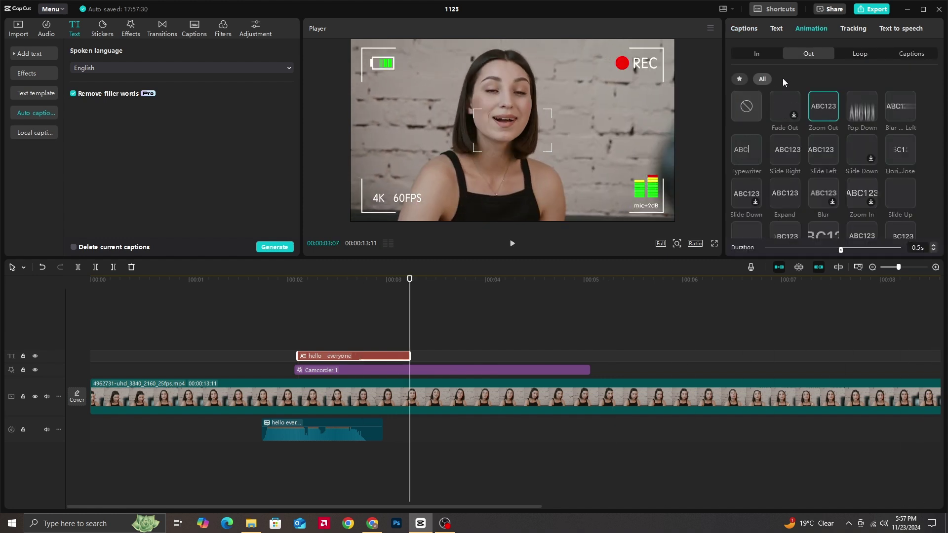
pyautogui.click(756, 53)
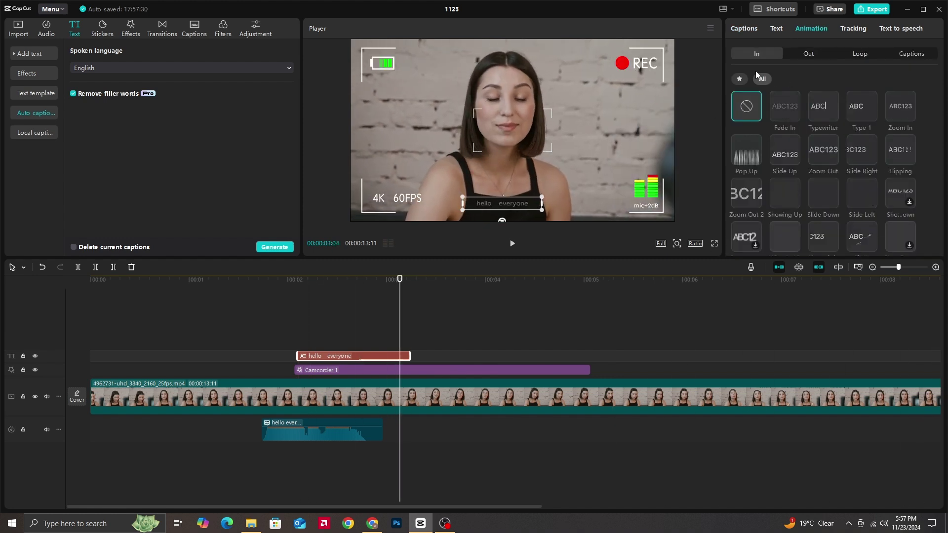
pyautogui.click(823, 107)
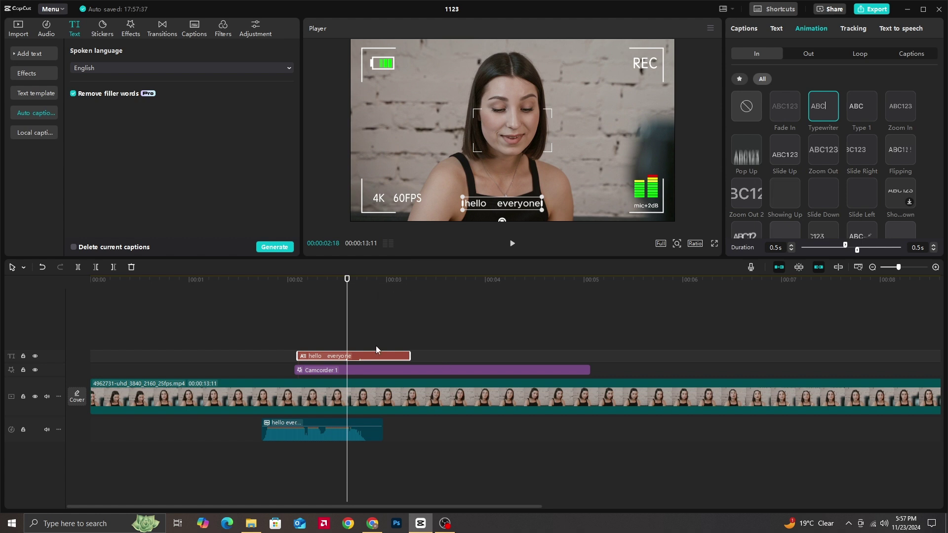
# Step: Browse the favourite and featured filters and search the filter library for "black and white"
pyautogui.click(205, 30)
pyautogui.click(230, 34)
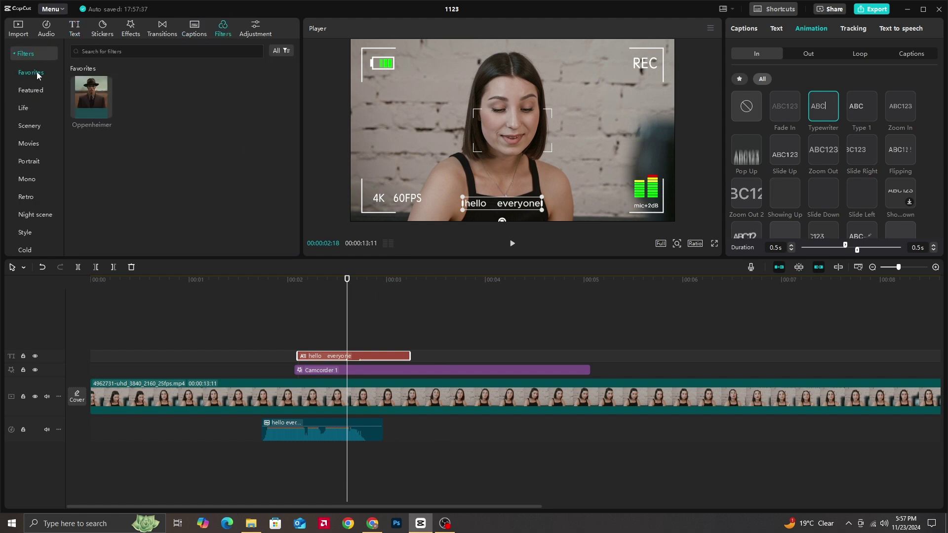
pyautogui.click(31, 91)
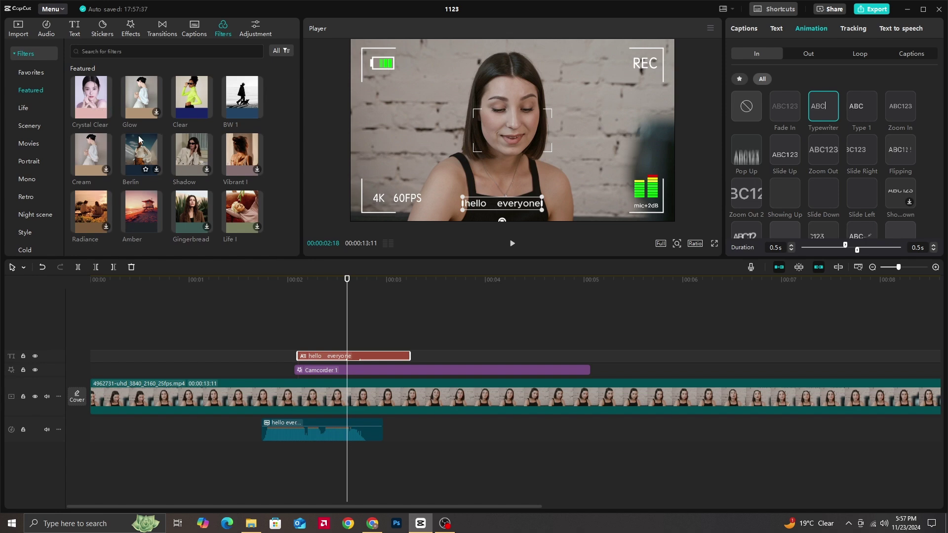
pyautogui.click(118, 53)
pyautogui.click(96, 95)
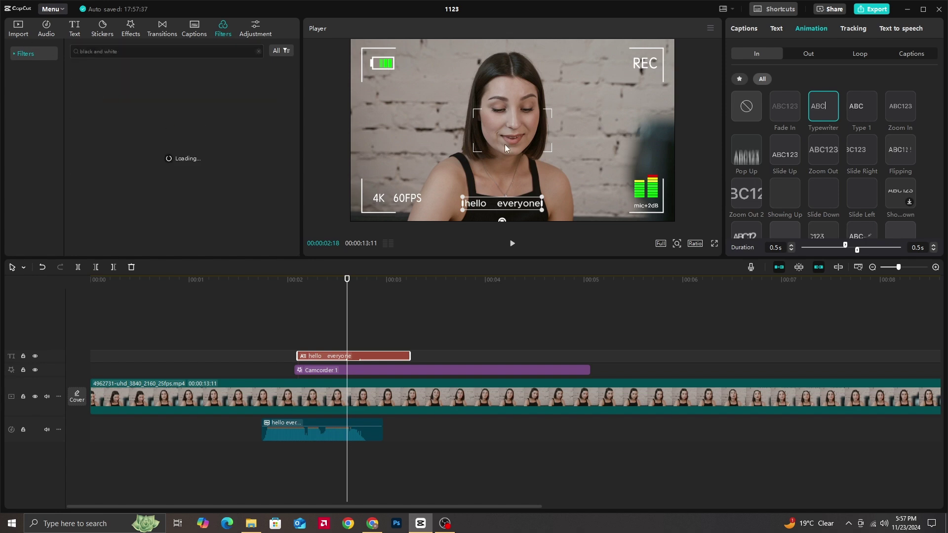
# Step: Shorten the caption and move Camcorder 1 to the start to make room, and add the Black Gold filter at about 00:00:03:08
pyautogui.moveTo(587, 370); pyautogui.dragTo(345, 355)
pyautogui.moveTo(142, 87); pyautogui.dragTo(419, 356)
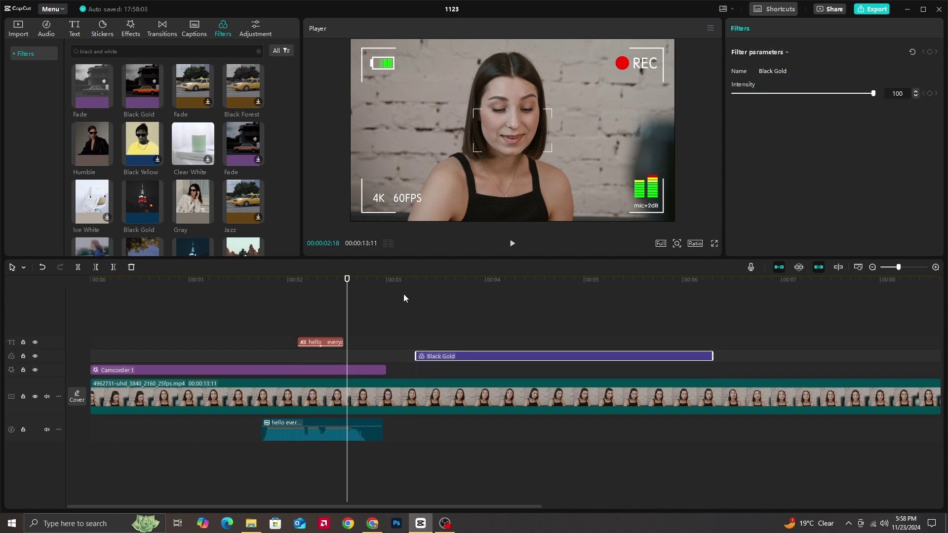
pyautogui.click(376, 324)
pyautogui.press('space')
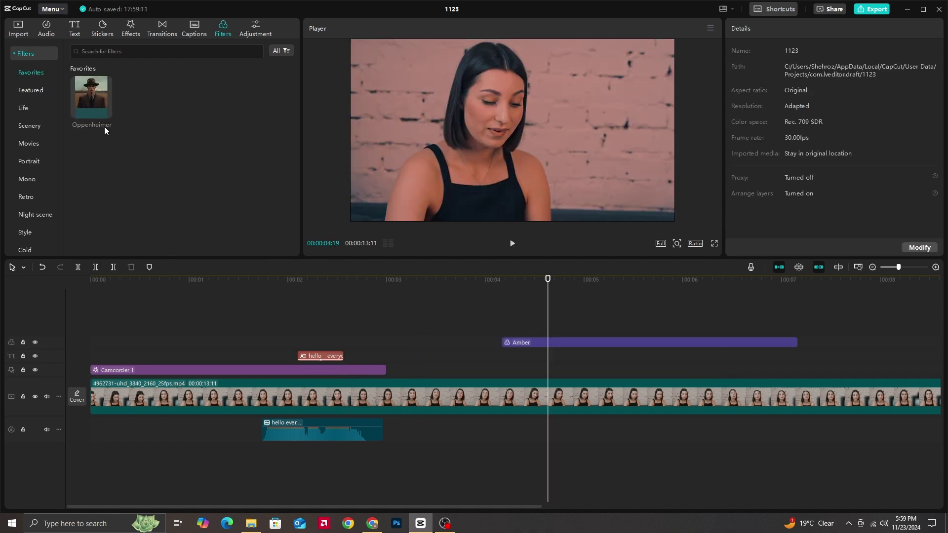
# Step: Add the favourite Oppenheimer filter on a track above Amber at 00:00:04:19 and select the Amber filter
pyautogui.moveTo(92, 97); pyautogui.dragTo(550, 329)
pyautogui.click(507, 341)
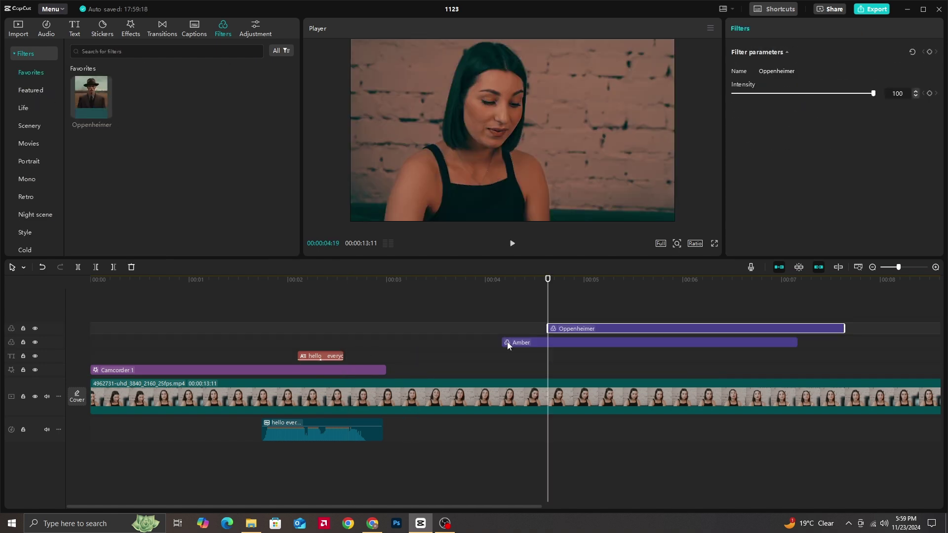
# Step: Delete the Amber filter and play the video section under the Oppenheimer filter
pyautogui.press('Delete')
pyautogui.press('space')
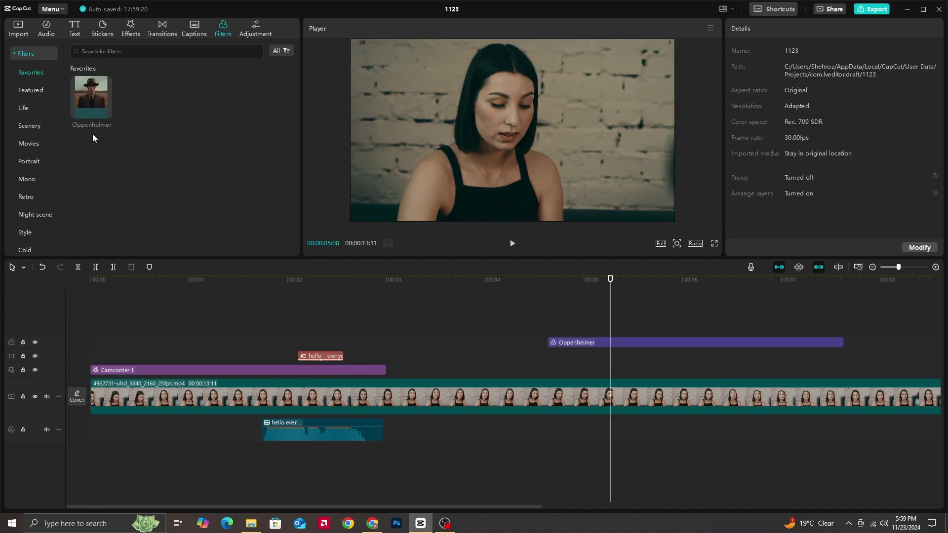
pyautogui.click(528, 322)
pyautogui.press('space')
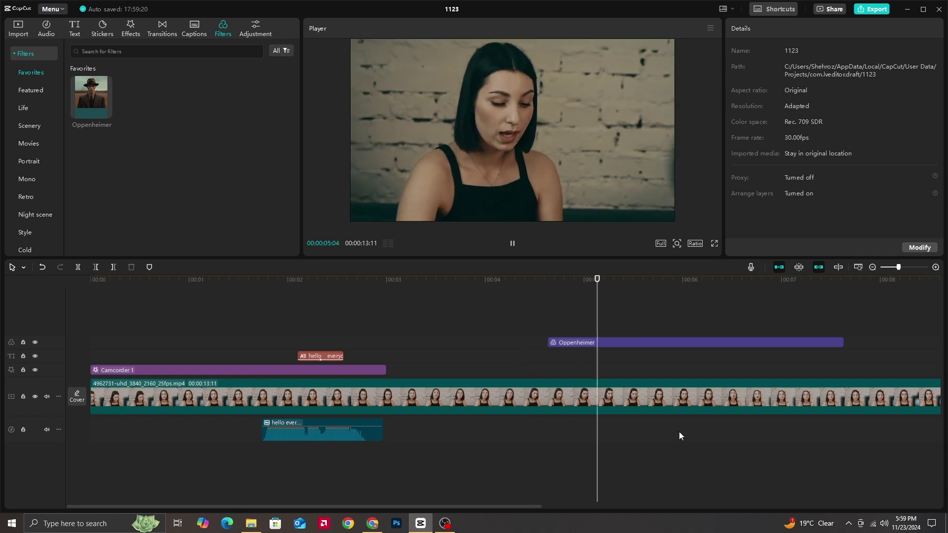
pyautogui.press('space')
# Step: Add a custom adjustment layer at 00:00:05:09 and shorten the Oppenheimer filter so it ends where the adjustment starts
pyautogui.click(252, 31)
pyautogui.click(106, 93)
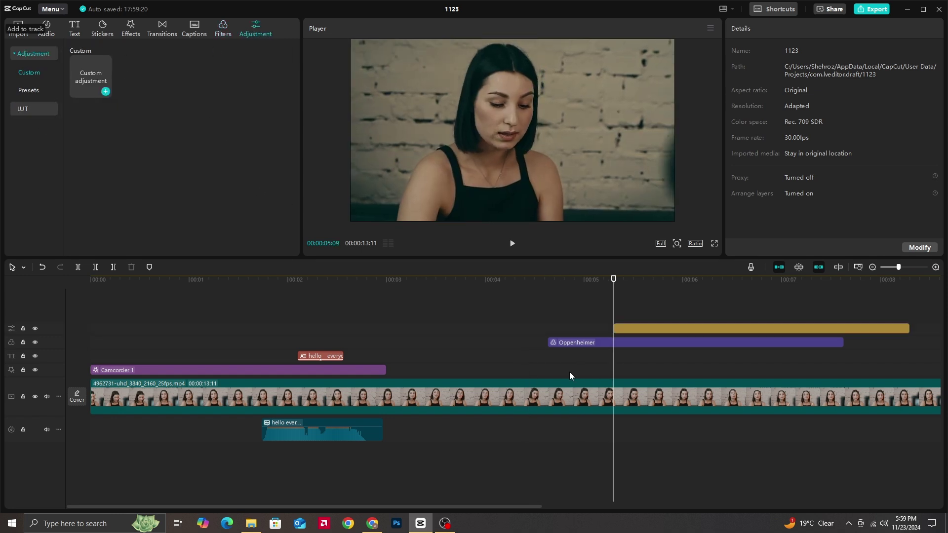
pyautogui.moveTo(839, 344); pyautogui.dragTo(611, 344)
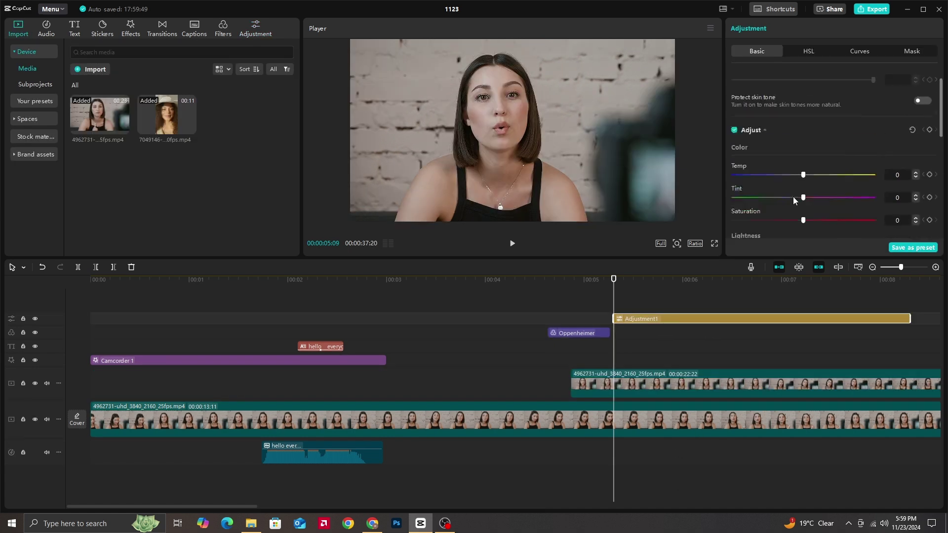
# Step: Set the adjustment layer's Temp to 11, Tint to 6, Saturation to -8, Shadow to -7 and Brilliance to -5
pyautogui.scroll(1, 795, 194)
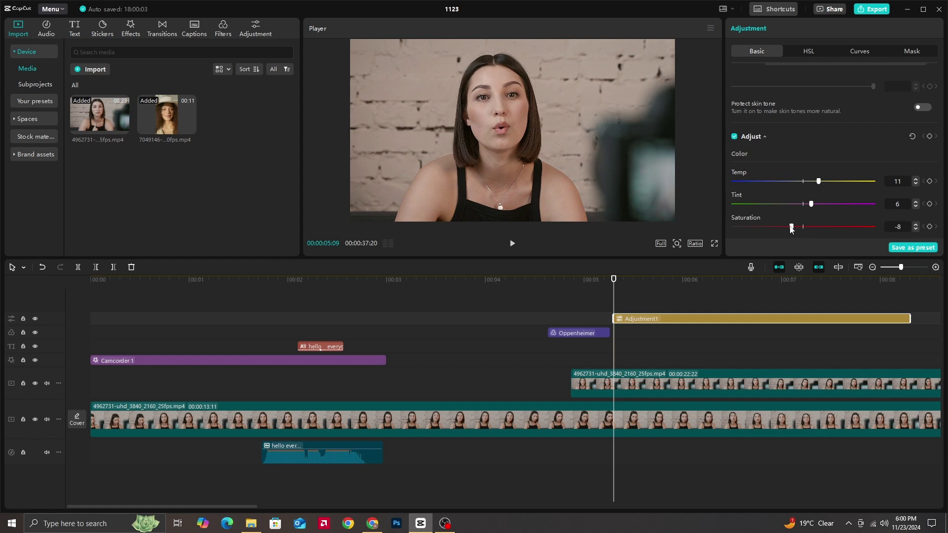
pyautogui.scroll(-3, 820, 208)
pyautogui.moveTo(821, 228); pyautogui.dragTo(796, 193)
pyautogui.scroll(-1, 812, 216)
pyautogui.scroll(-2, 813, 213)
pyautogui.scroll(-2, 809, 195)
pyautogui.scroll(-1, 800, 192)
# Step: Set the adjustment layer's effects to Sharpen 4, Clarity 12 and Vignette 5
pyautogui.moveTo(733, 200); pyautogui.dragTo(737, 203)
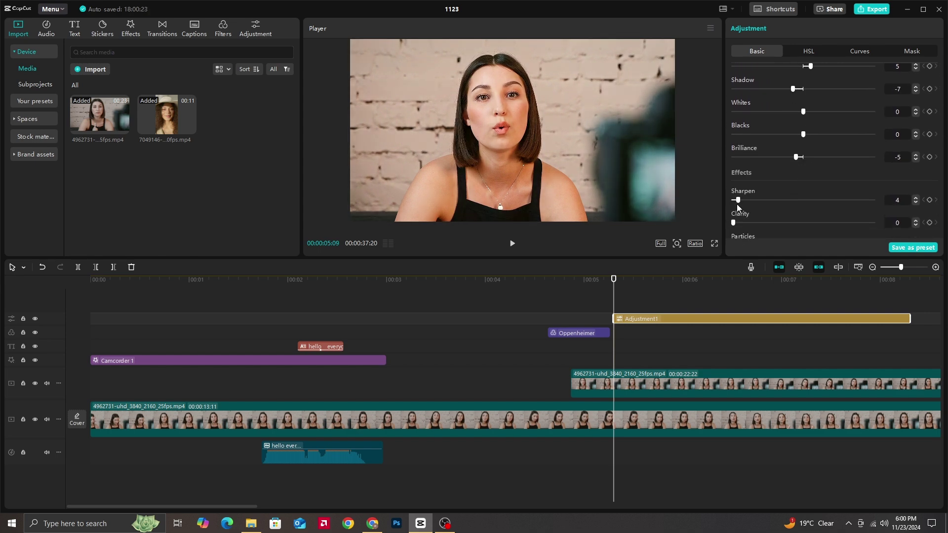
pyautogui.scroll(-2, 763, 224)
pyautogui.moveTo(804, 233)
pyautogui.mouseDown()
pyautogui.moveTo(836, 232)
pyautogui.moveTo(723, 229)
pyautogui.moveTo(804, 233)
pyautogui.mouseUp()
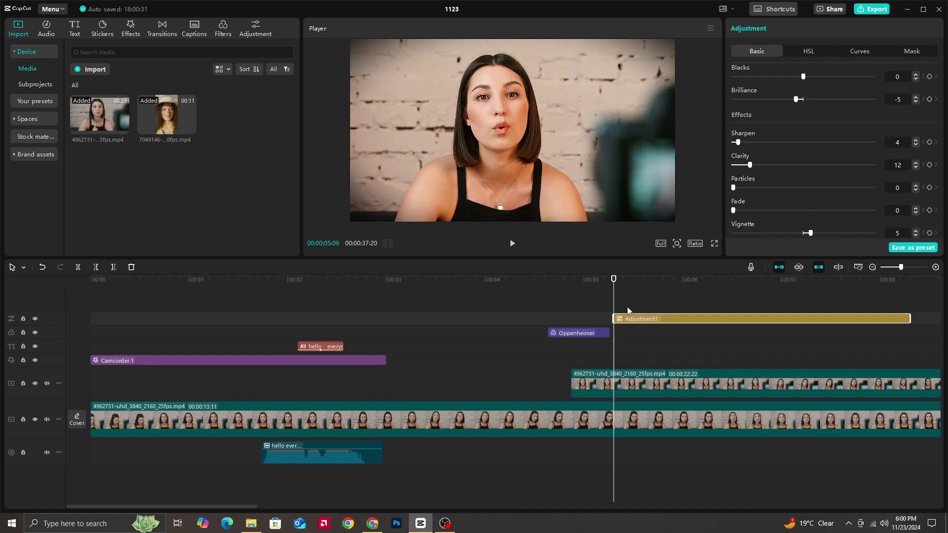
# Step: View the adjustment layer's HSL settings and darken the highlights by pulling a new point near the bright end of the Luma curve downward
pyautogui.click(809, 52)
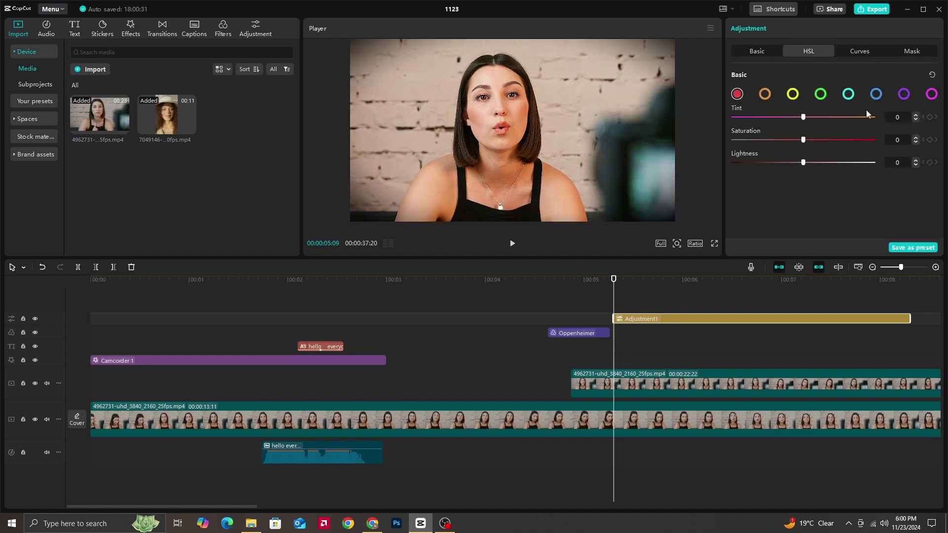
pyautogui.click(863, 50)
pyautogui.click(911, 123)
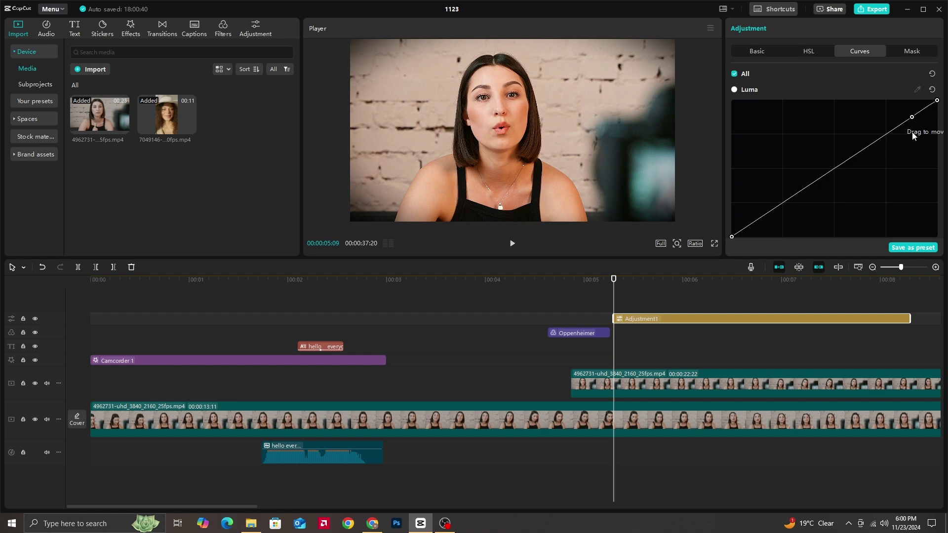
pyautogui.moveTo(912, 118); pyautogui.dragTo(934, 159)
pyautogui.click(668, 301)
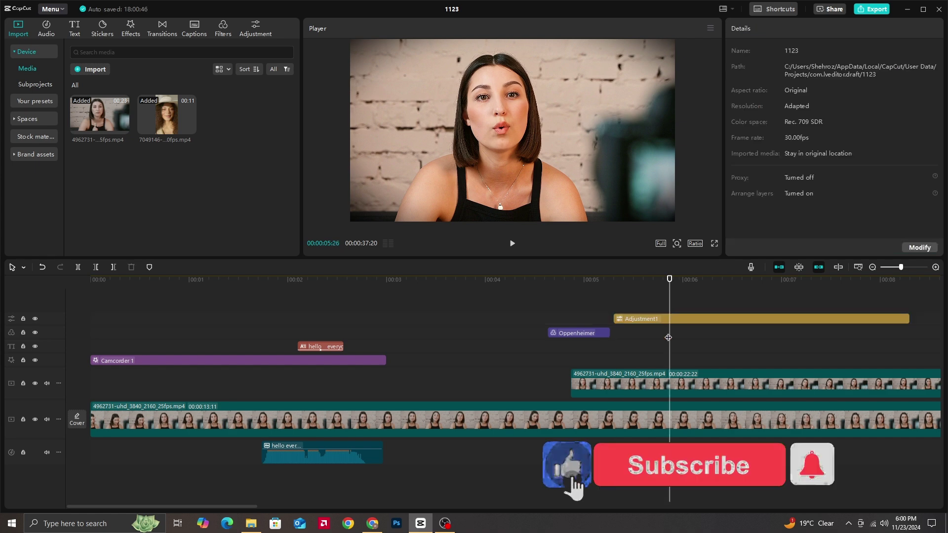
pyautogui.click(641, 319)
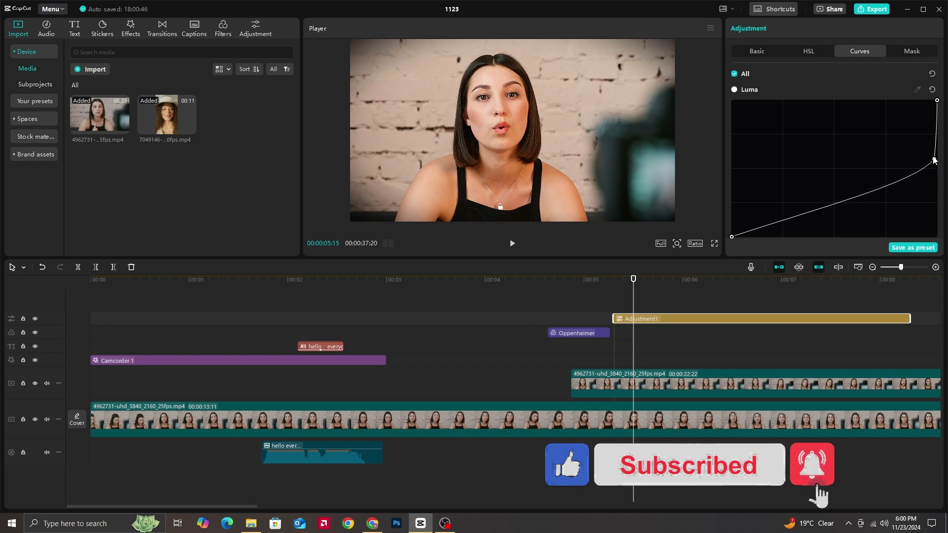
pyautogui.moveTo(934, 159); pyautogui.dragTo(917, 138)
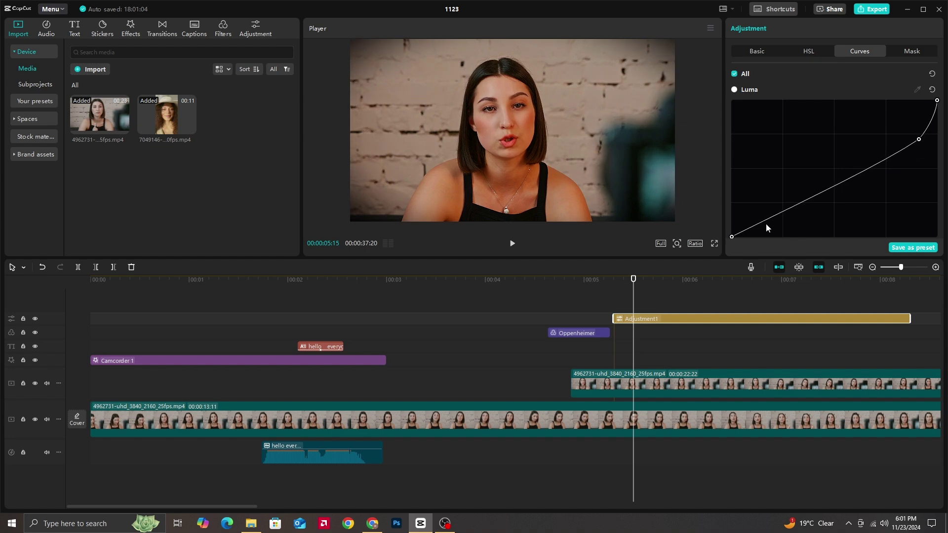
# Step: Add a raised point near the dark end of the Luma curve and another point in its lower midtones
pyautogui.click(756, 214)
pyautogui.hotkey('ctrl', 'z')
pyautogui.scroll(-1, 728, 223)
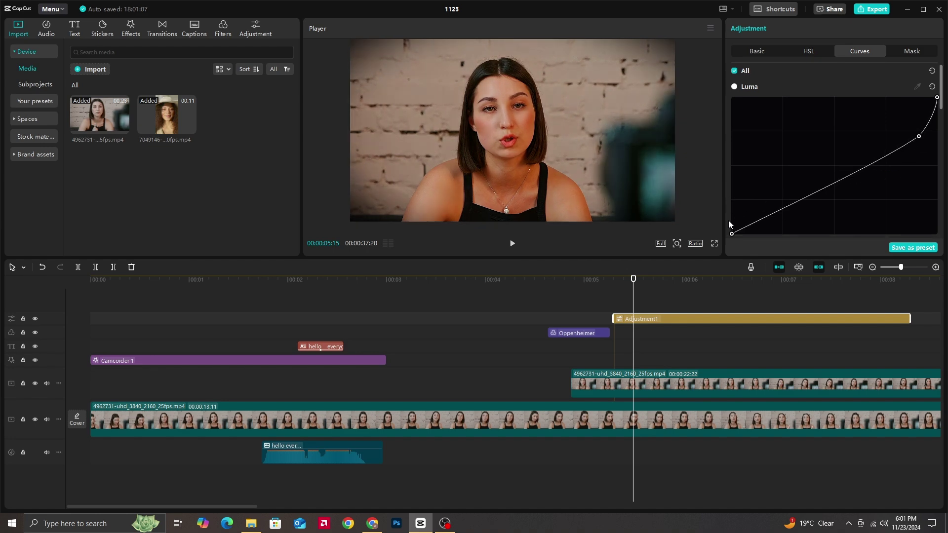
pyautogui.moveTo(745, 227); pyautogui.dragTo(739, 218)
pyautogui.moveTo(787, 196); pyautogui.dragTo(813, 197)
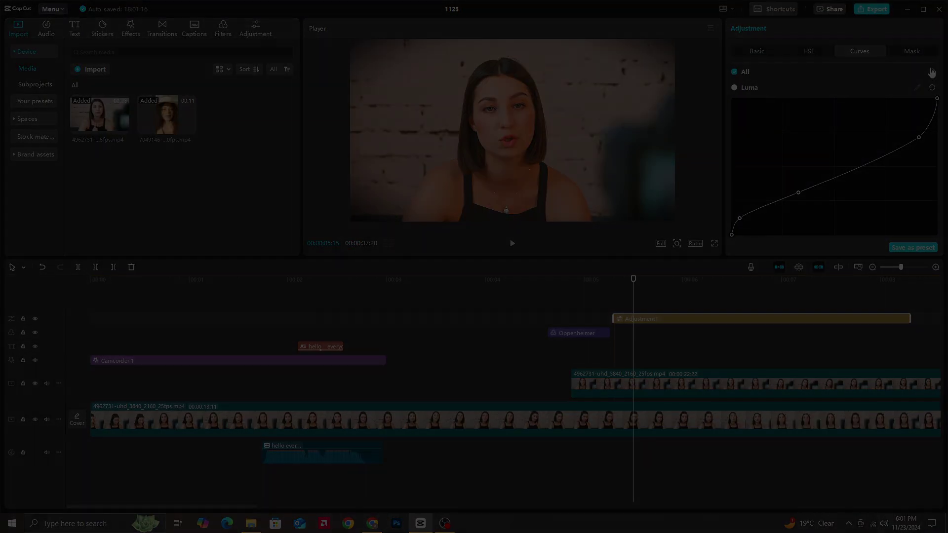